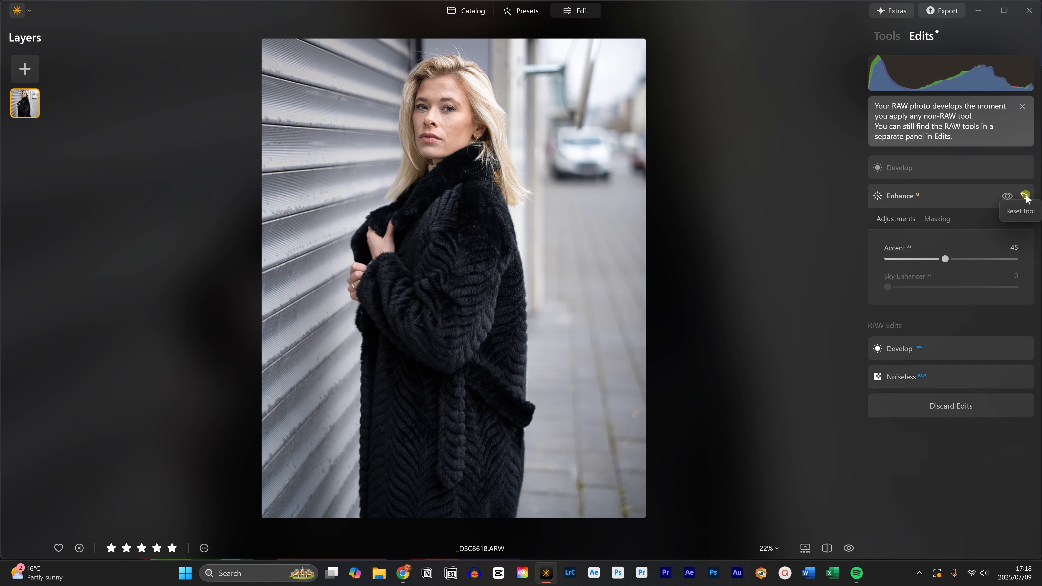
- Create an AI mask of the human subject for the Develop adjustments
click(896, 37)
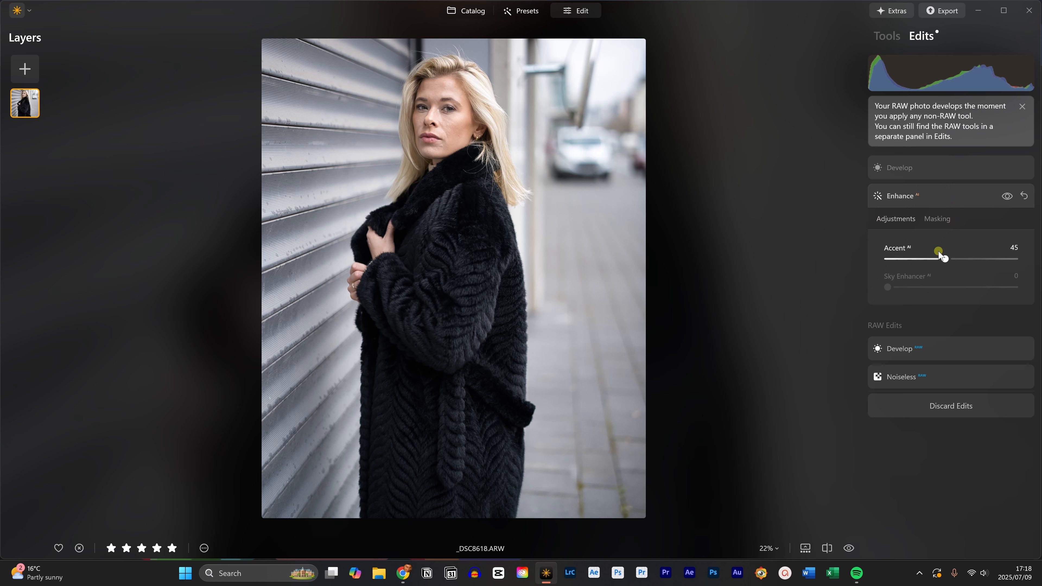
click(887, 37)
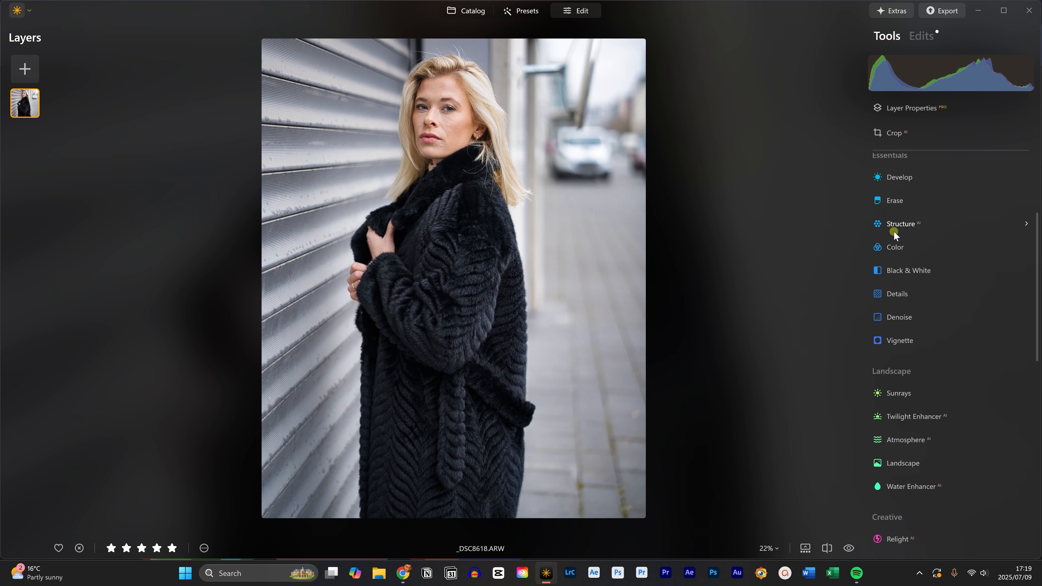
click(894, 180)
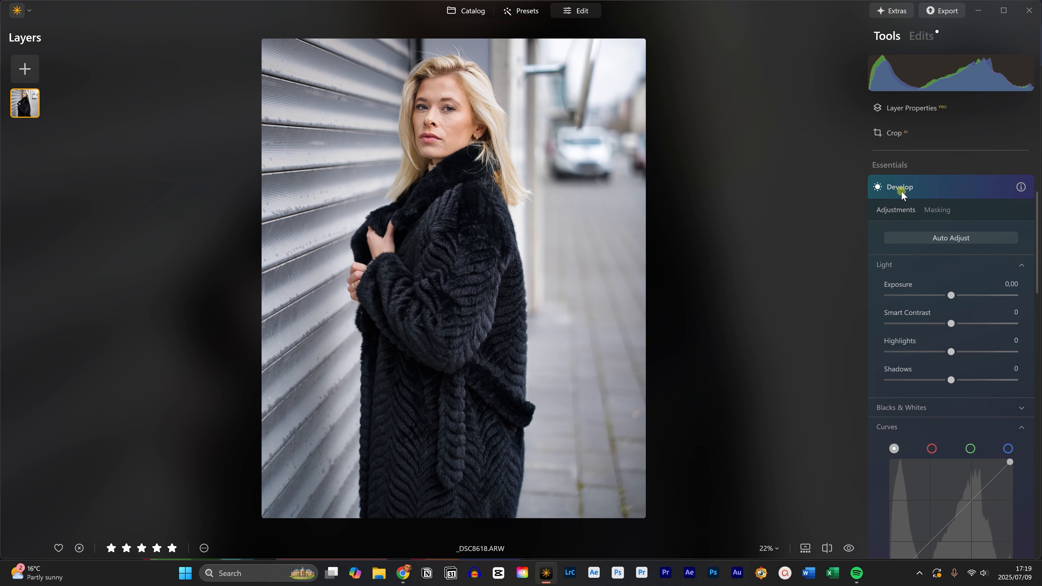
click(940, 215)
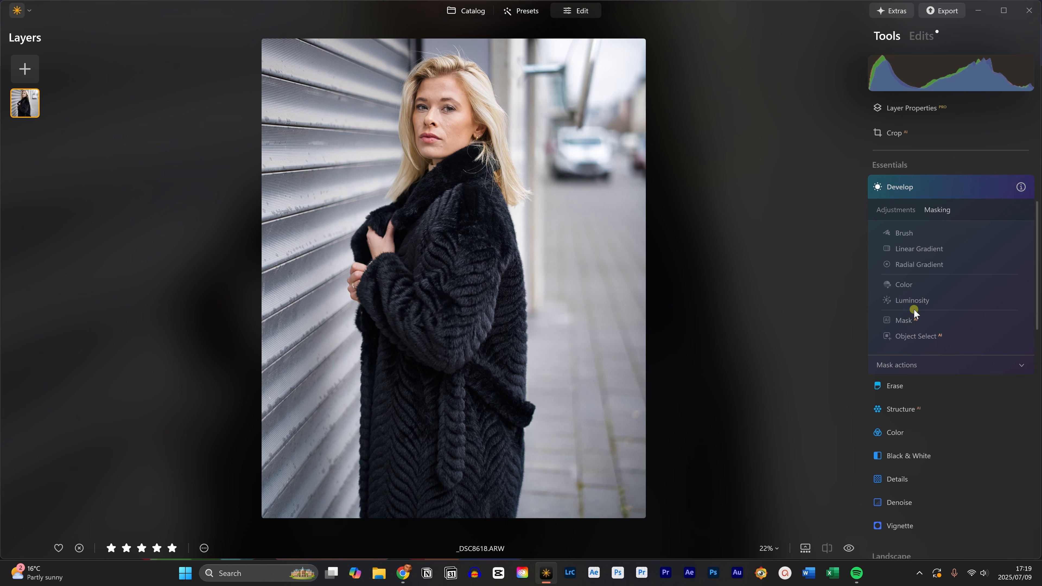
click(913, 320)
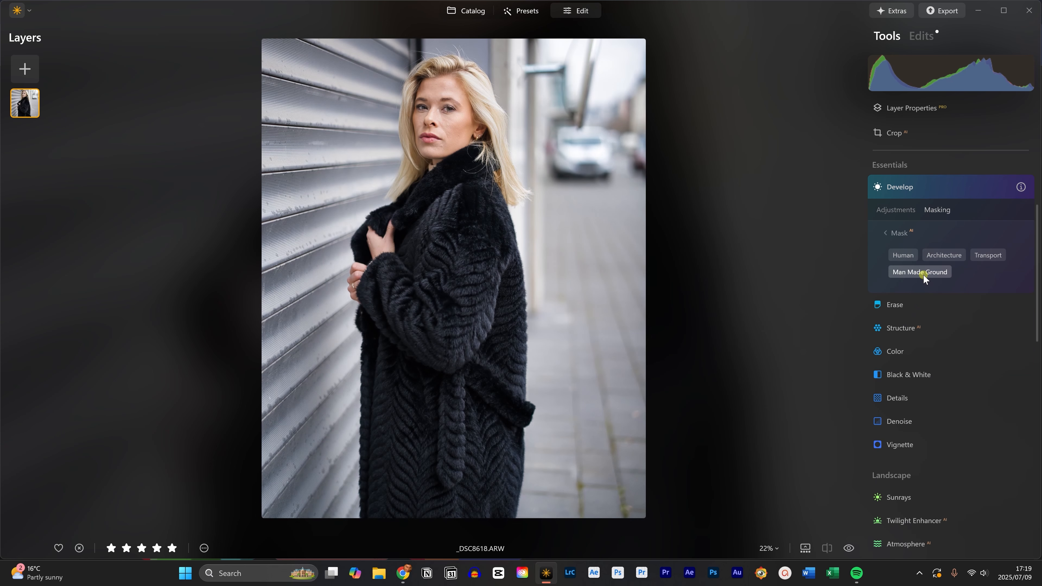
click(904, 255)
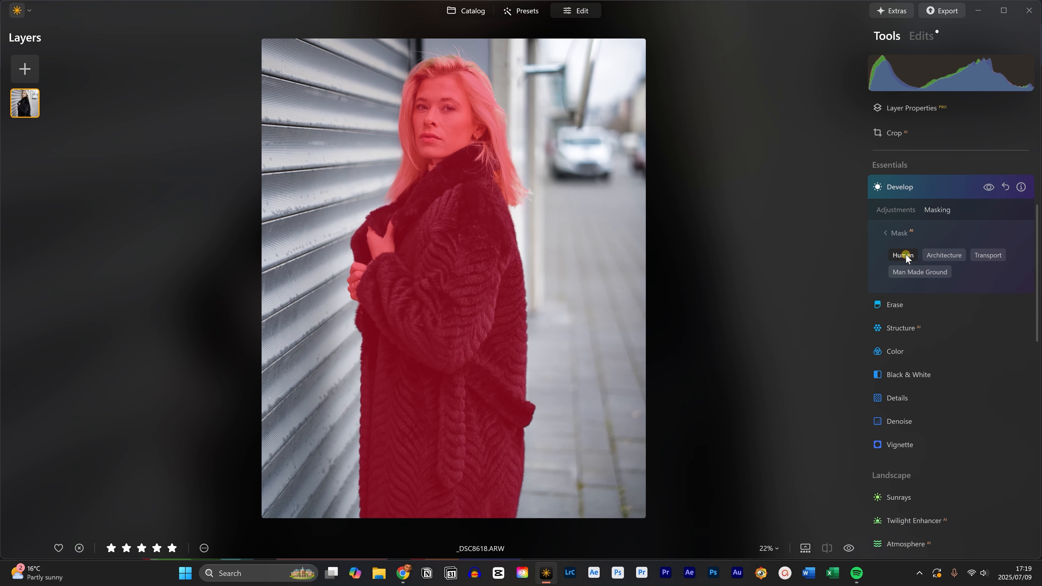
- Invert the human mask to cover the background and show the mask overlay on the photo
click(890, 232)
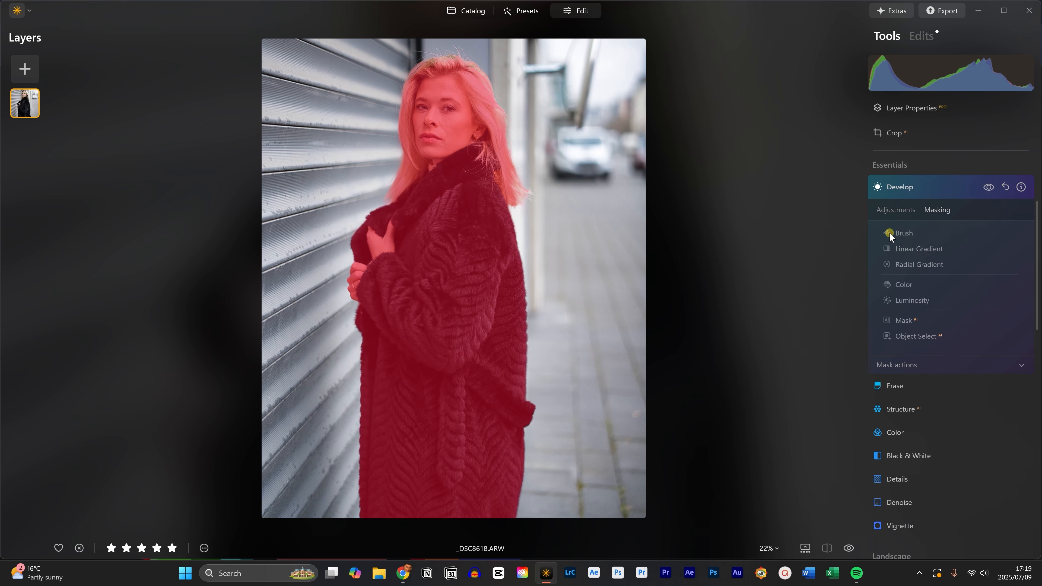
click(957, 365)
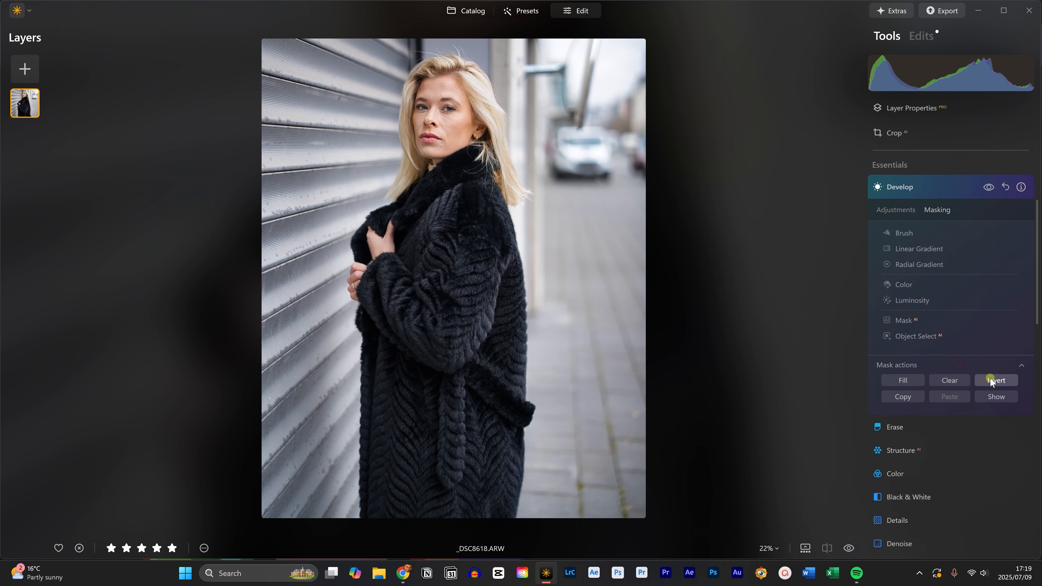
click(997, 396)
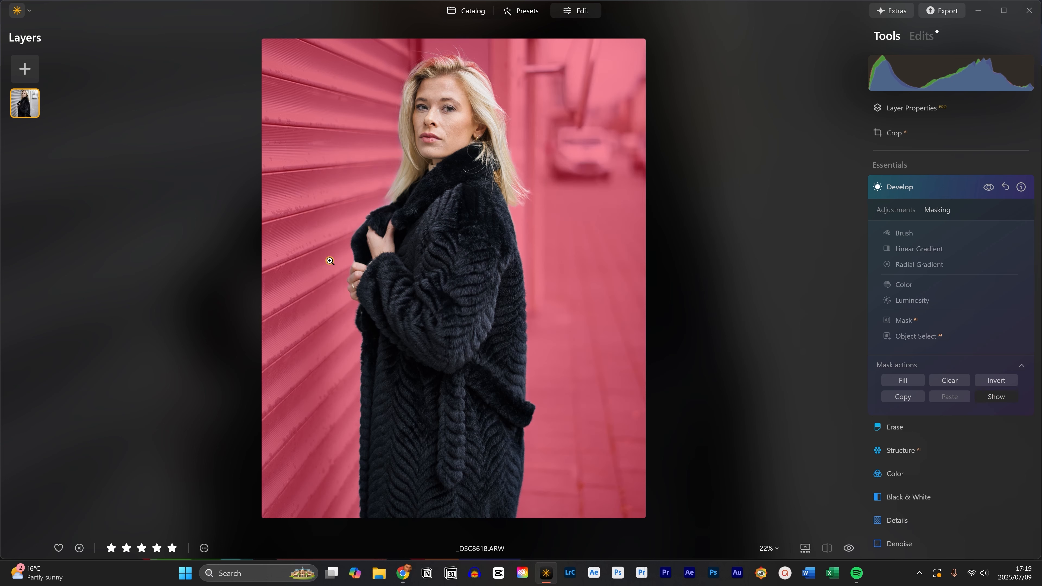
- Erase the background mask's spill from the woman's hair using the mask brush at size, softness and strength 100
click(455, 75)
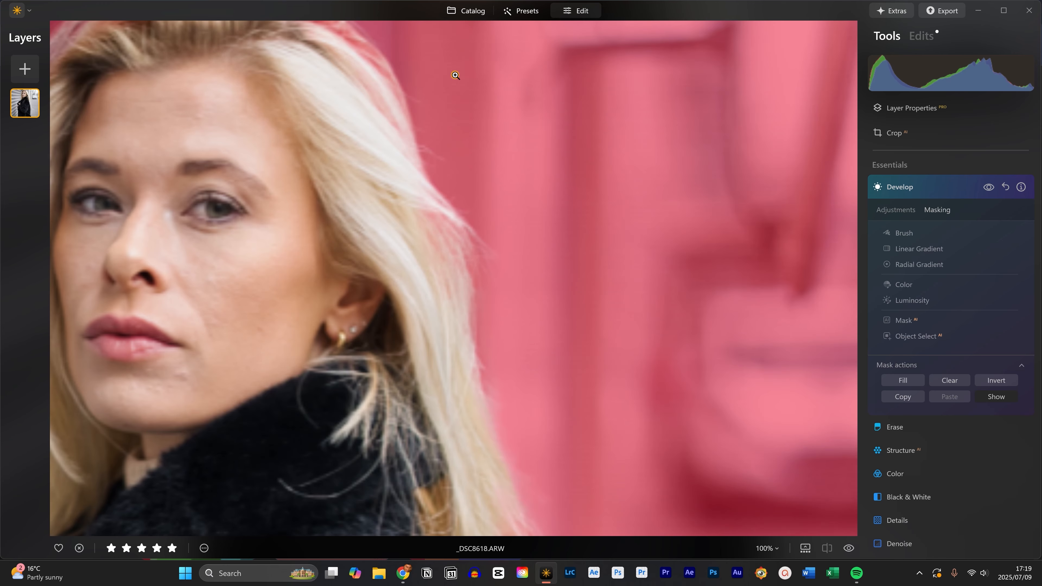
drag(312, 75, 459, 232)
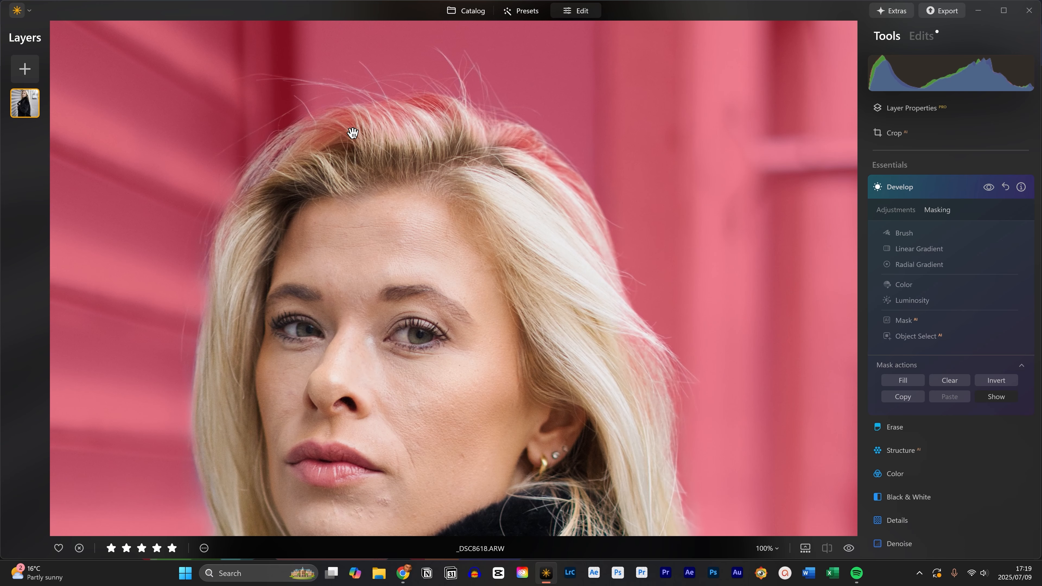
click(902, 234)
click(987, 251)
mouse_move(509, 160)
mouse_down()
mouse_move(521, 171)
mouse_move(517, 159)
mouse_move(412, 129)
mouse_move(359, 143)
mouse_move(414, 128)
mouse_move(484, 154)
mouse_move(544, 187)
mouse_move(574, 242)
mouse_up()
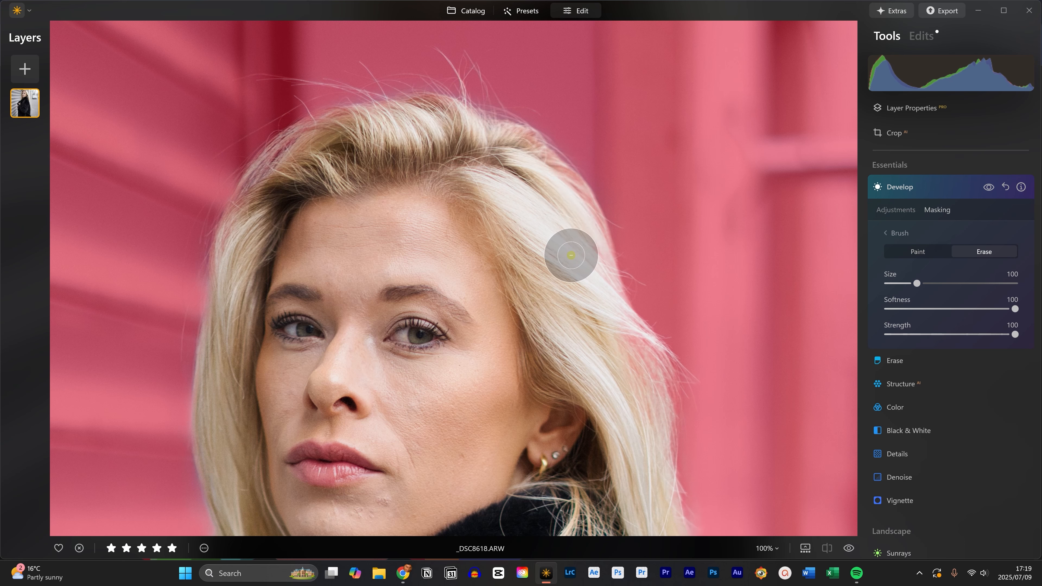
key(space)
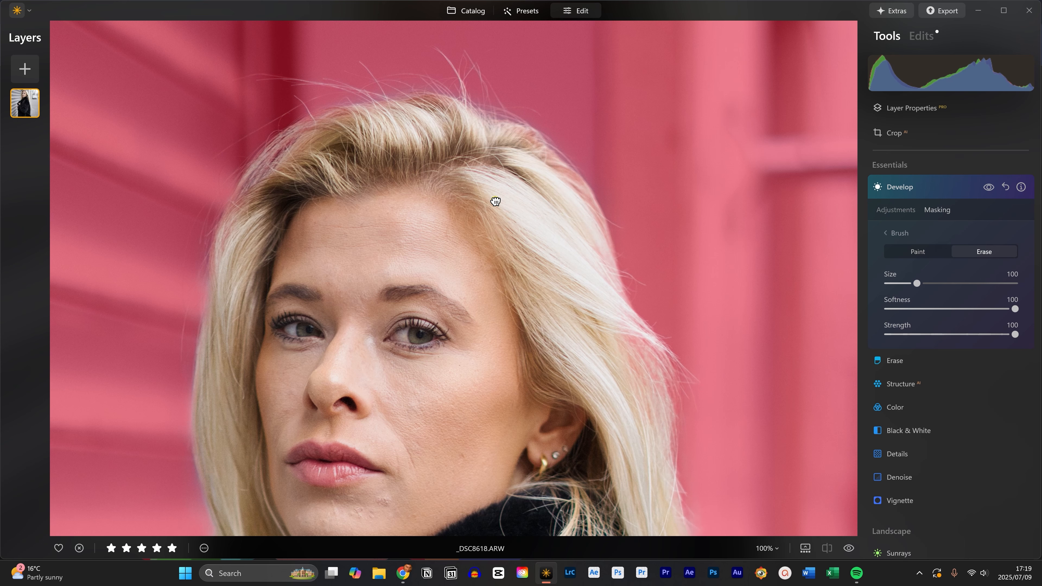
- Lower the masked background's Exposure to about -0.64 and compare the Develop edit before and after
click(898, 211)
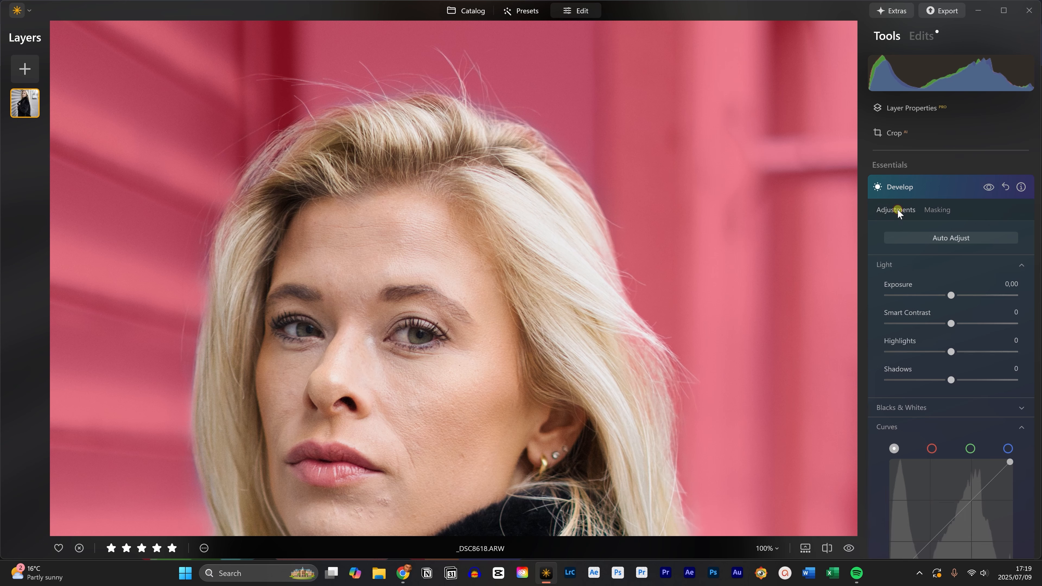
drag(951, 296, 943, 300)
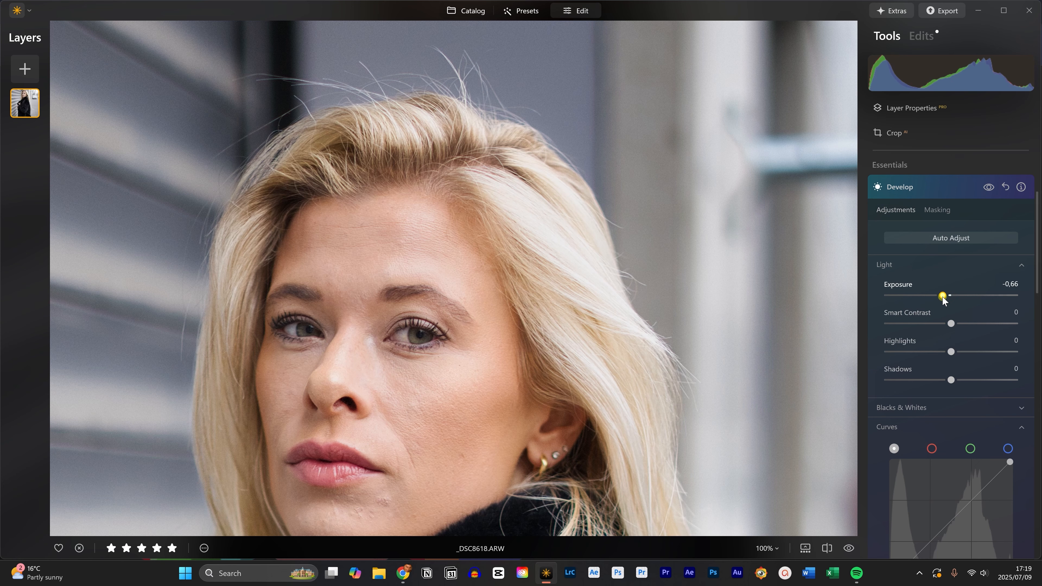
click(490, 230)
click(989, 188)
click(989, 188)
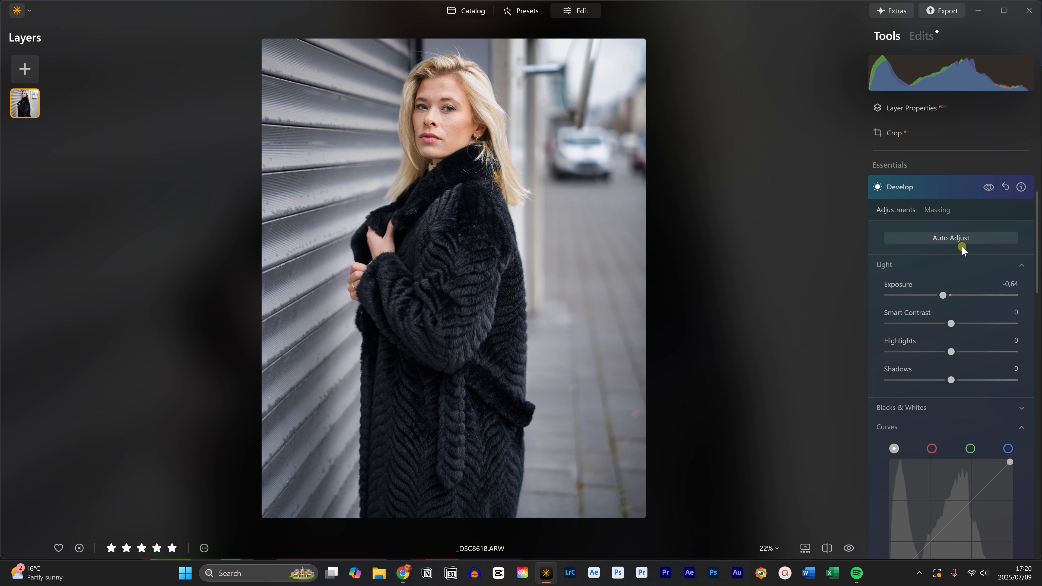
- Apply the portrait Face tool to the woman's face with Face Light 9 and Slim Face 22
click(920, 352)
drag(920, 352, 926, 380)
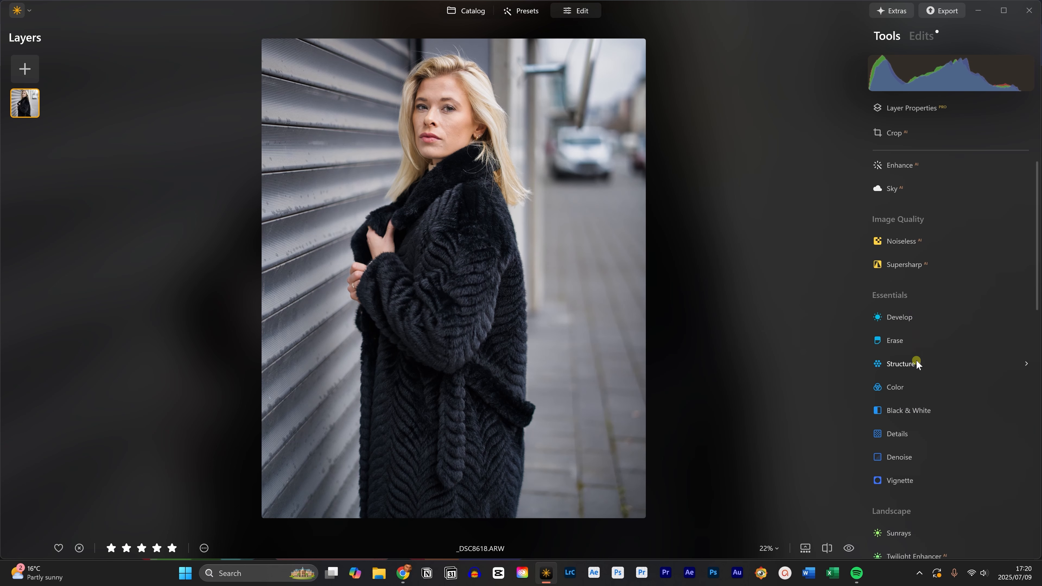
scroll(920, 366, down, 1)
scroll(921, 366, down, 6)
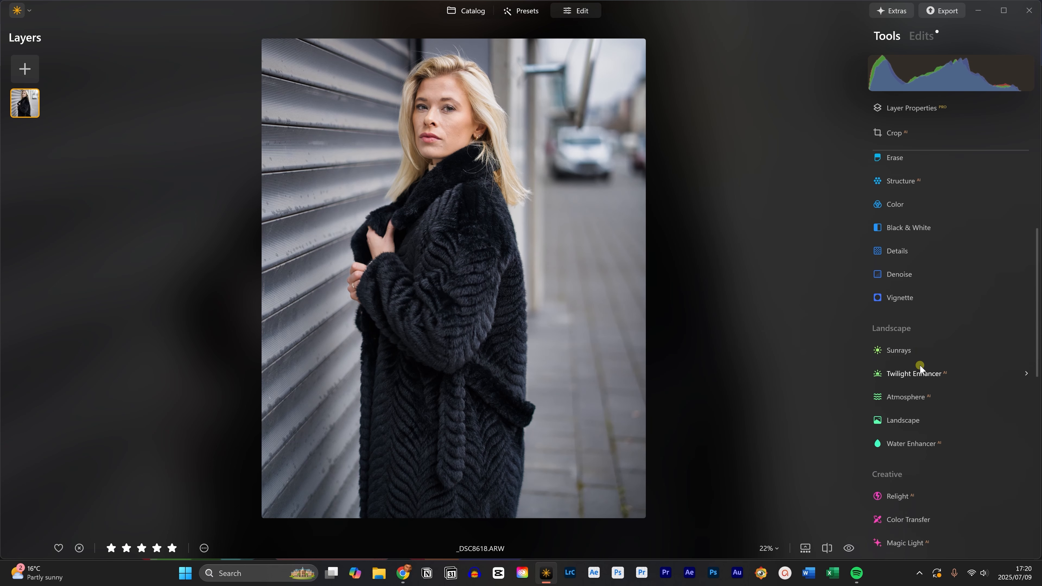
scroll(920, 365, down, 8)
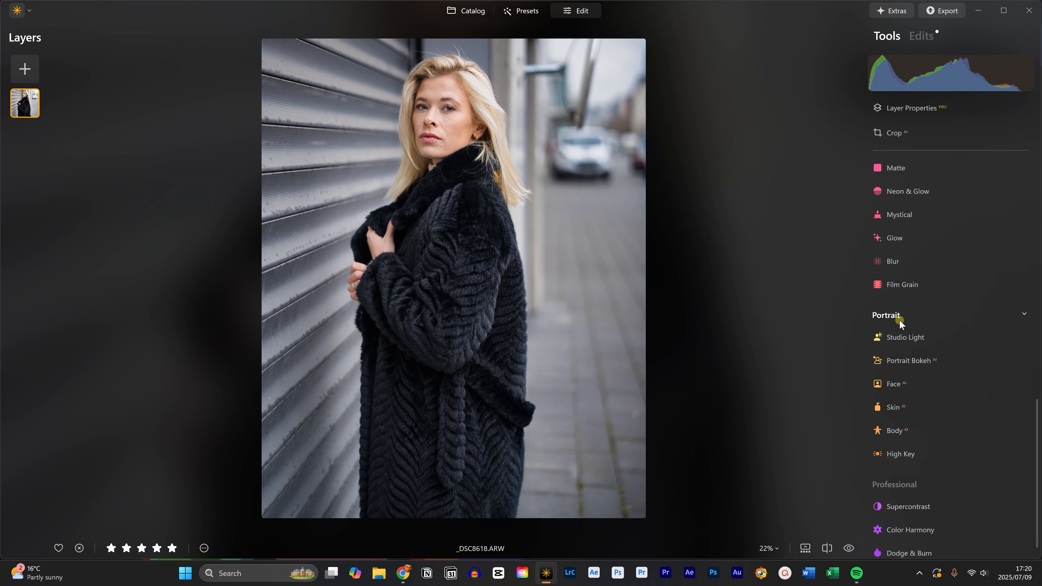
click(903, 385)
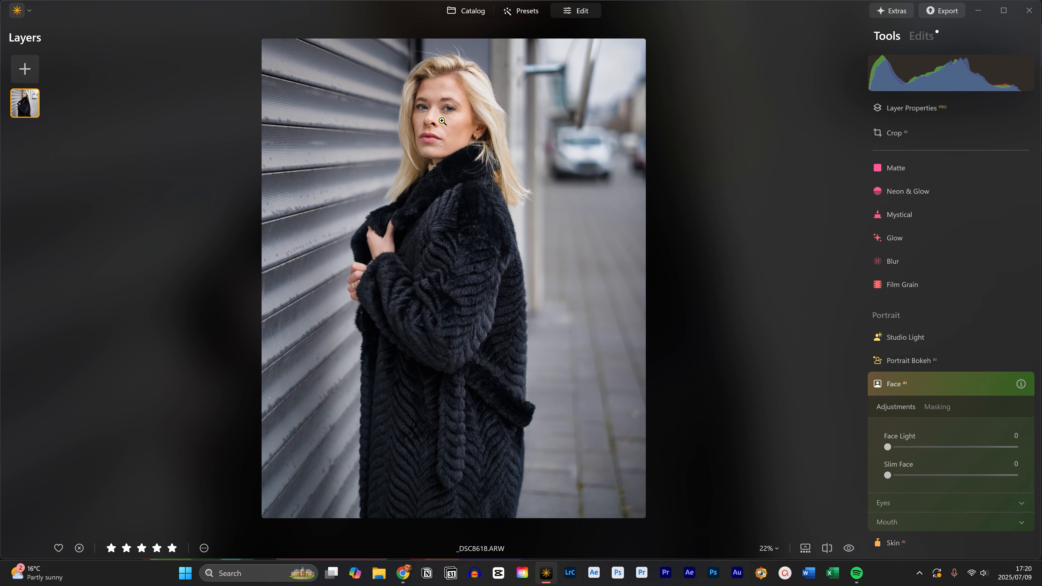
double_click(422, 122)
drag(325, 141, 565, 266)
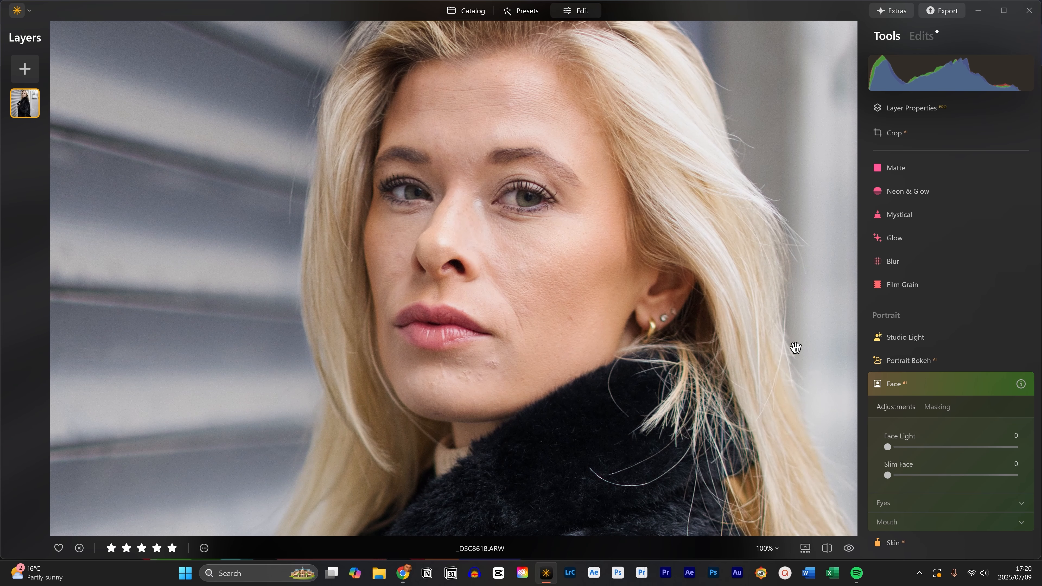
mouse_move(889, 451)
mouse_down()
mouse_move(979, 452)
mouse_move(882, 451)
mouse_up()
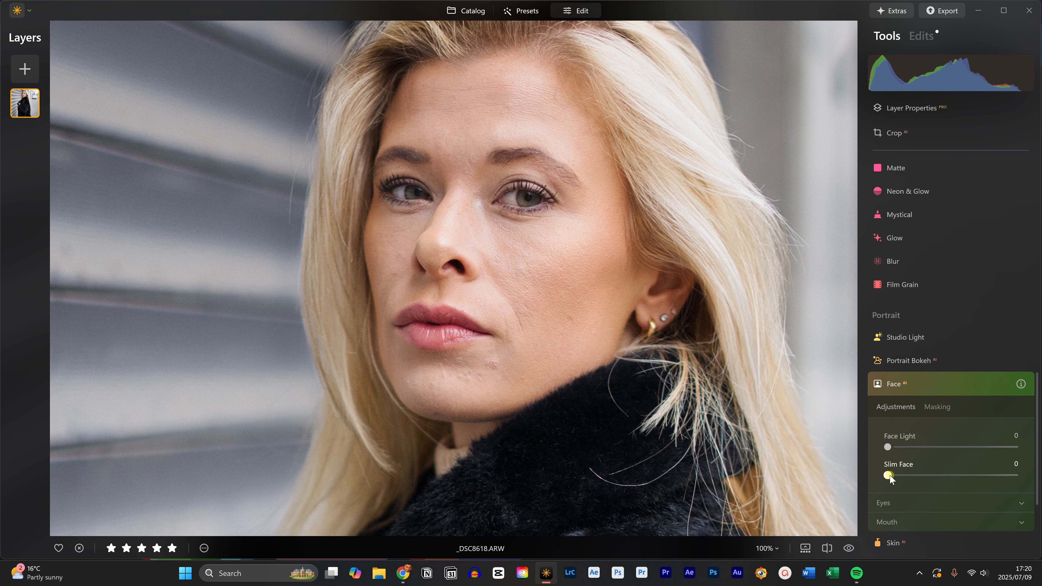
drag(890, 478, 914, 478)
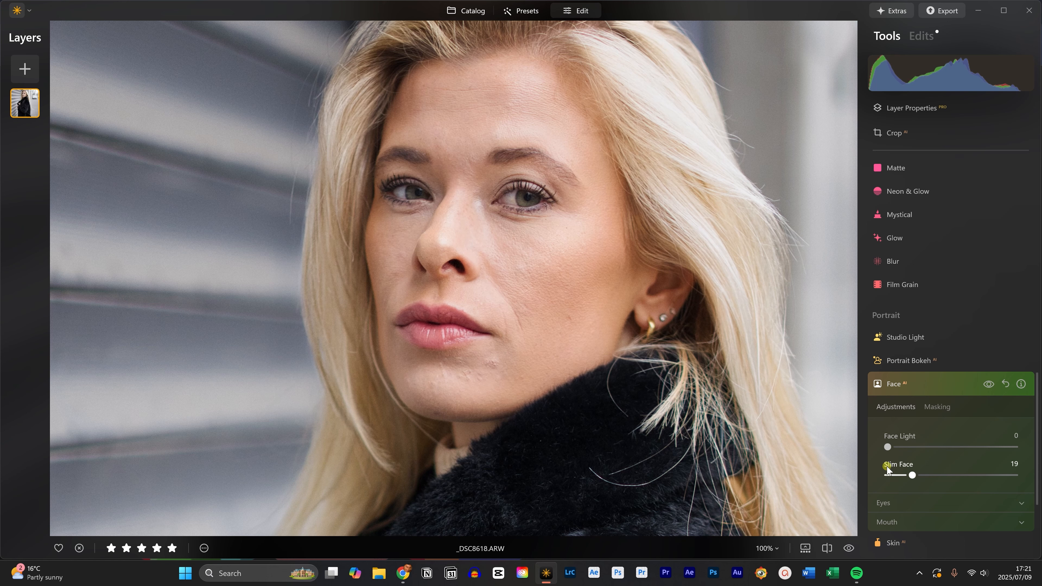
mouse_move(887, 447)
mouse_down()
mouse_move(961, 453)
mouse_move(900, 449)
mouse_up()
click(989, 385)
click(989, 385)
drag(913, 477, 917, 479)
- Set the Face tool's Iris Visibility to 92 and Iris Flare to 37 for the eyes
scroll(935, 421, down, 3)
click(926, 372)
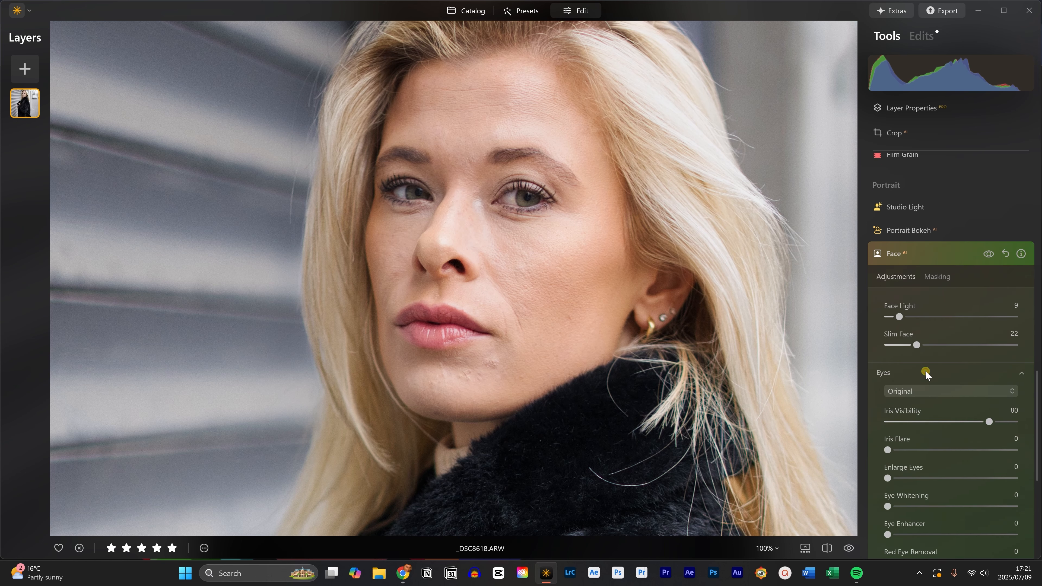
scroll(926, 369, down, 2)
click(990, 324)
drag(990, 327, 1005, 327)
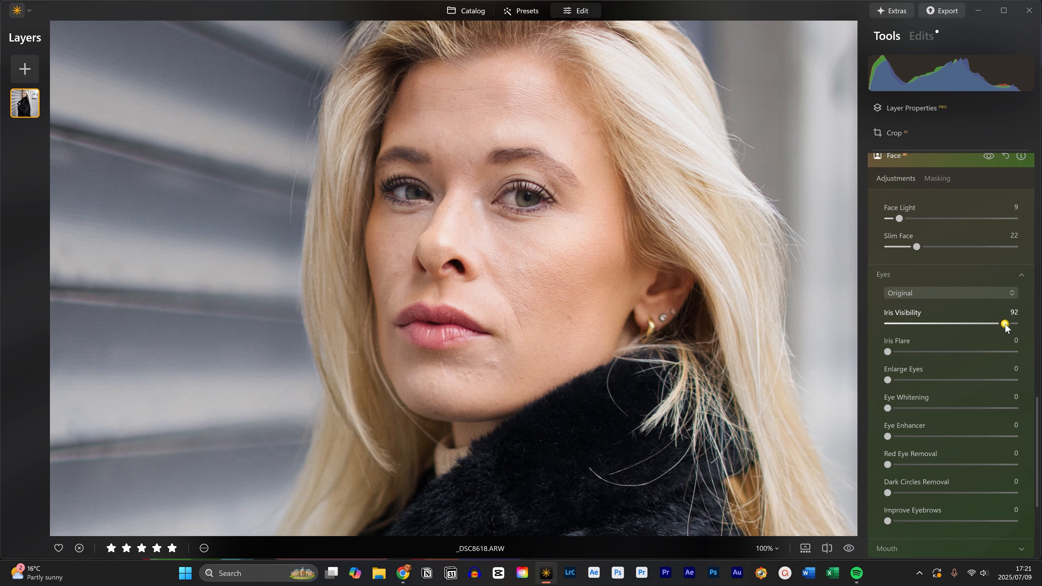
click(892, 352)
drag(891, 351, 985, 350)
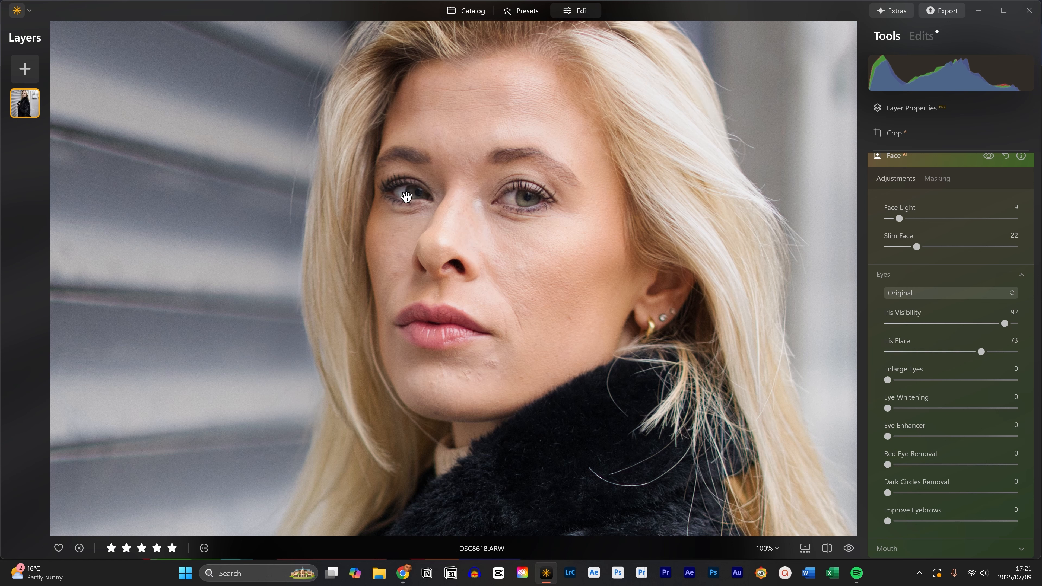
drag(983, 352, 935, 353)
- Set Eye Whitening to 19, Eye Enhancer to 40 and Dark Circles Removal to 62, then compare the Face edit before and after
drag(887, 408, 913, 412)
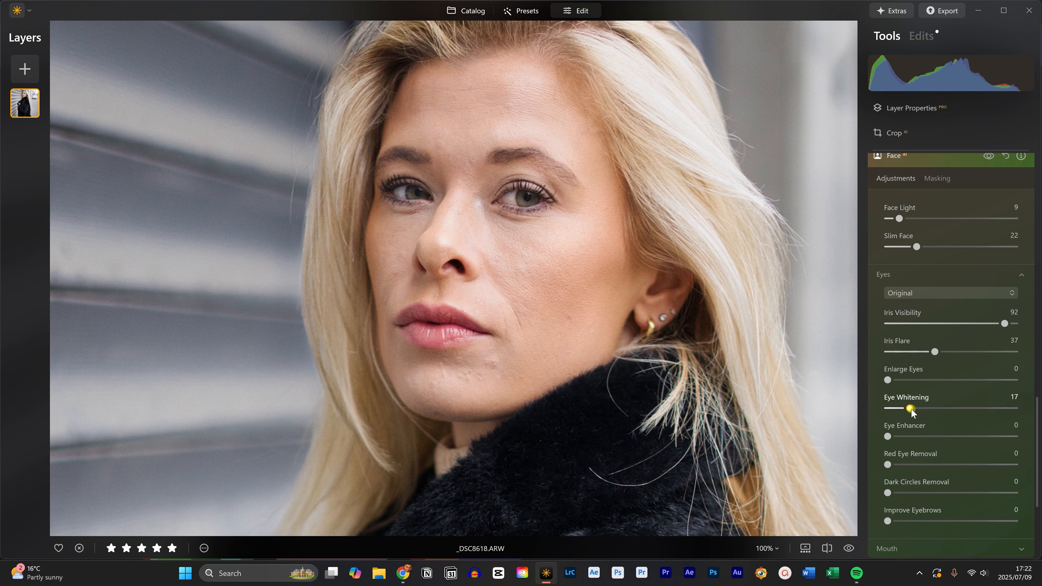
drag(912, 411, 914, 411)
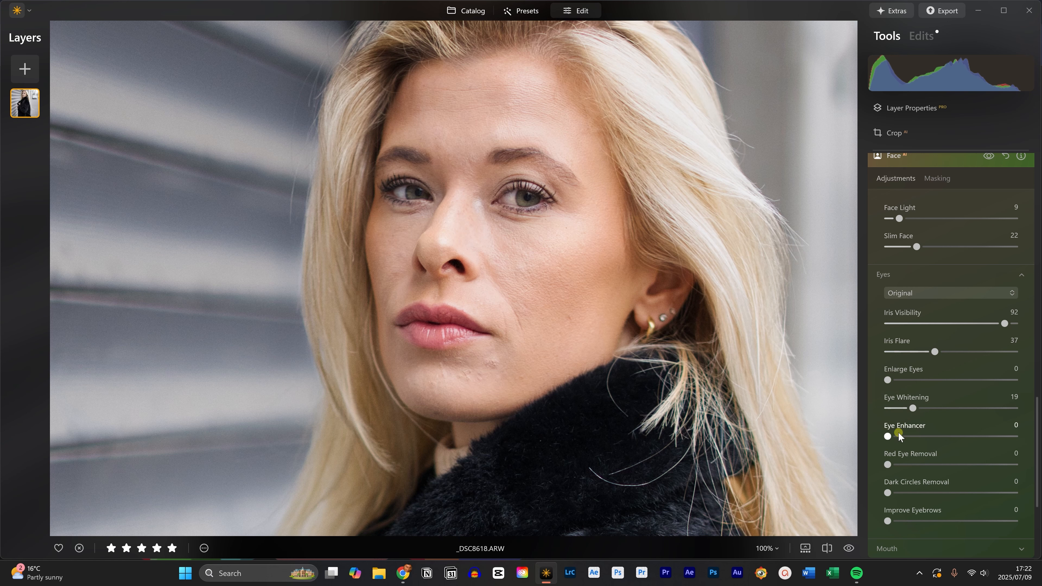
drag(889, 438, 931, 437)
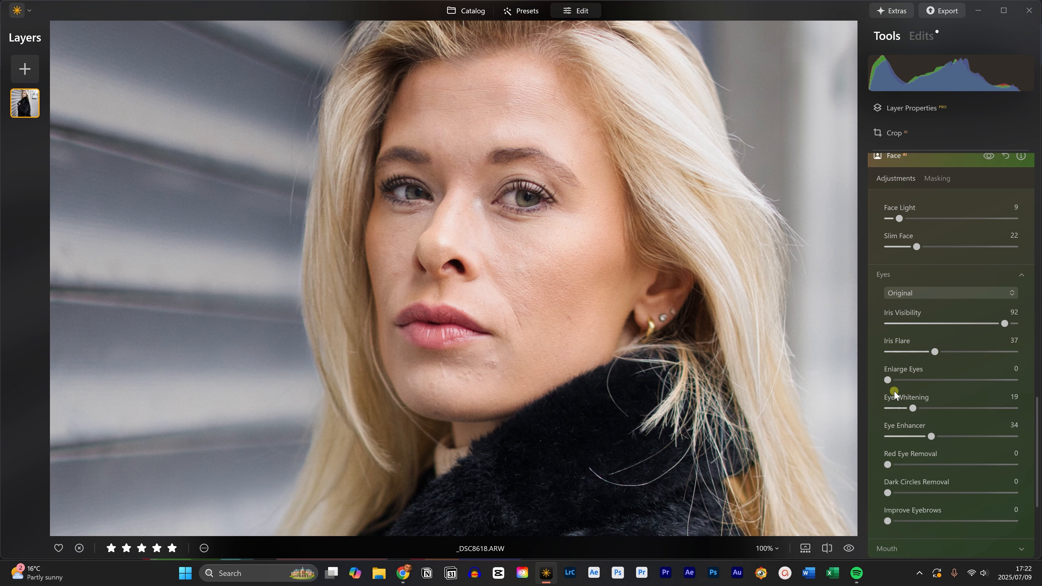
drag(931, 437, 939, 438)
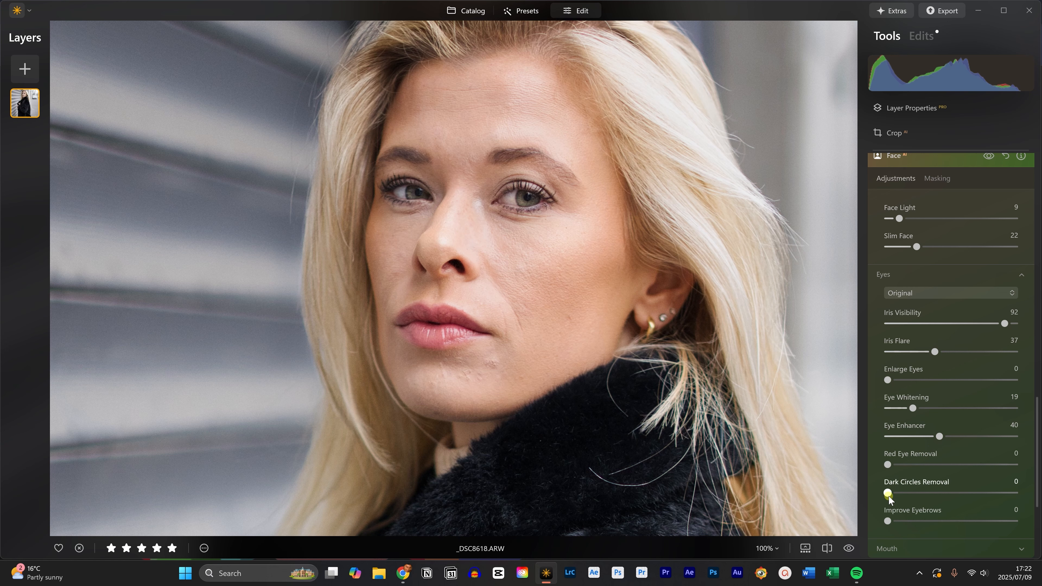
drag(890, 494, 967, 494)
scroll(944, 303, up, 2)
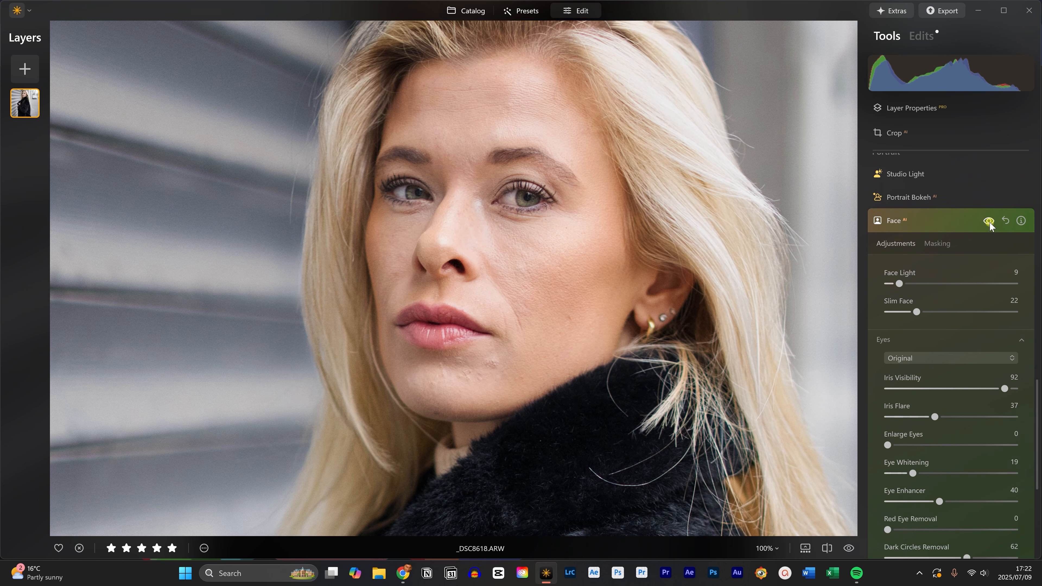
click(988, 221)
click(988, 221)
click(988, 221)
click(987, 221)
click(916, 222)
- Smooth the woman's skin with the Skin tool at Amount 76 and enable Skin Defects Removal
click(906, 258)
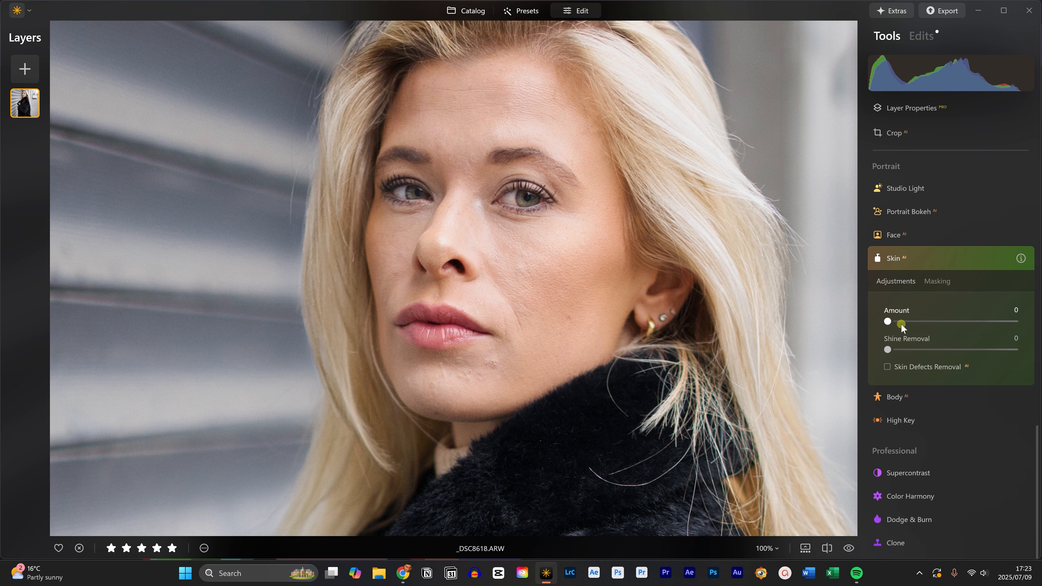
drag(889, 325, 1016, 326)
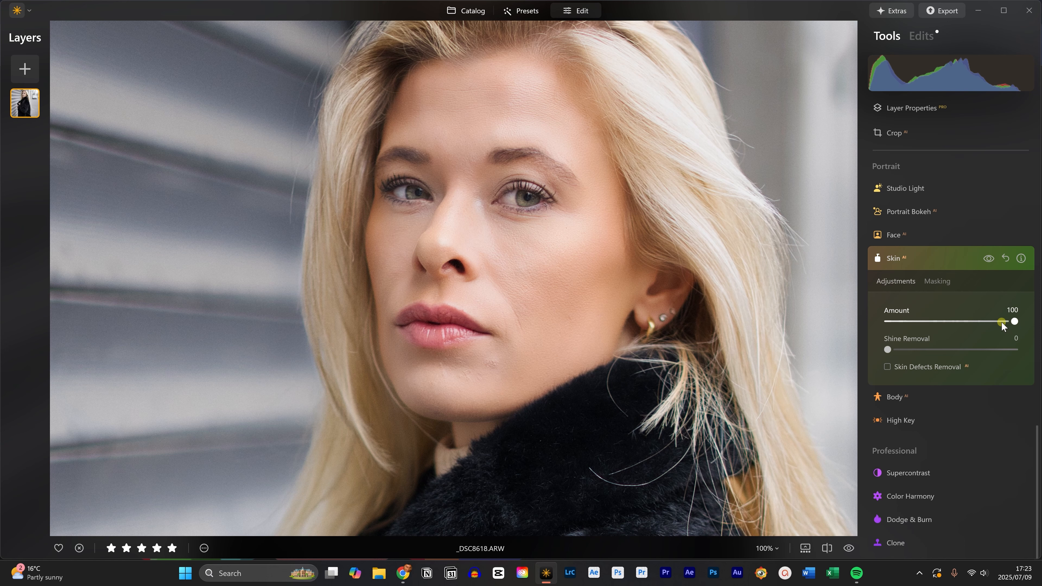
click(987, 258)
click(986, 258)
drag(1015, 321, 1003, 321)
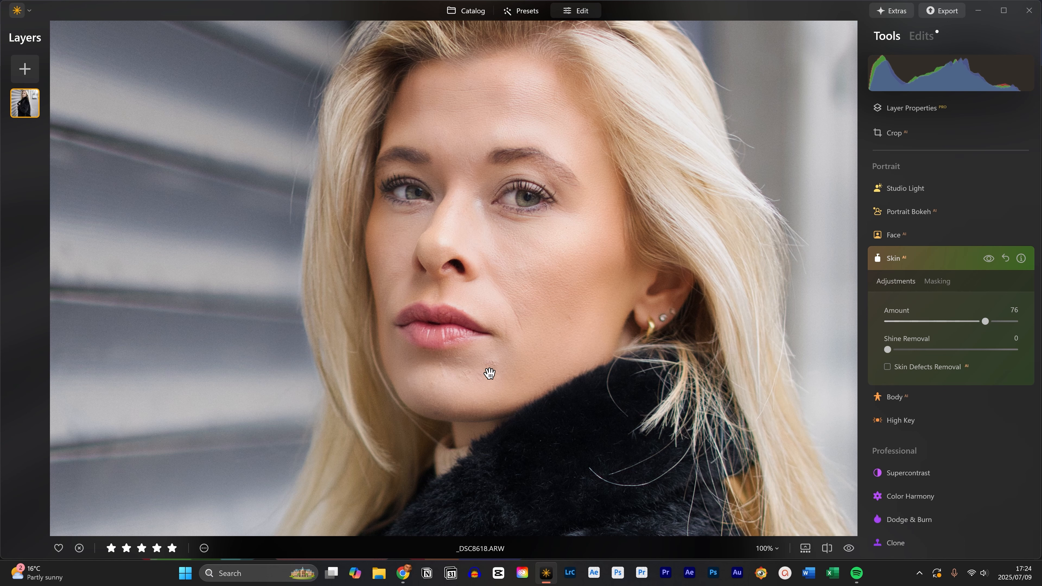
click(888, 367)
click(928, 267)
scroll(923, 353, up, 5)
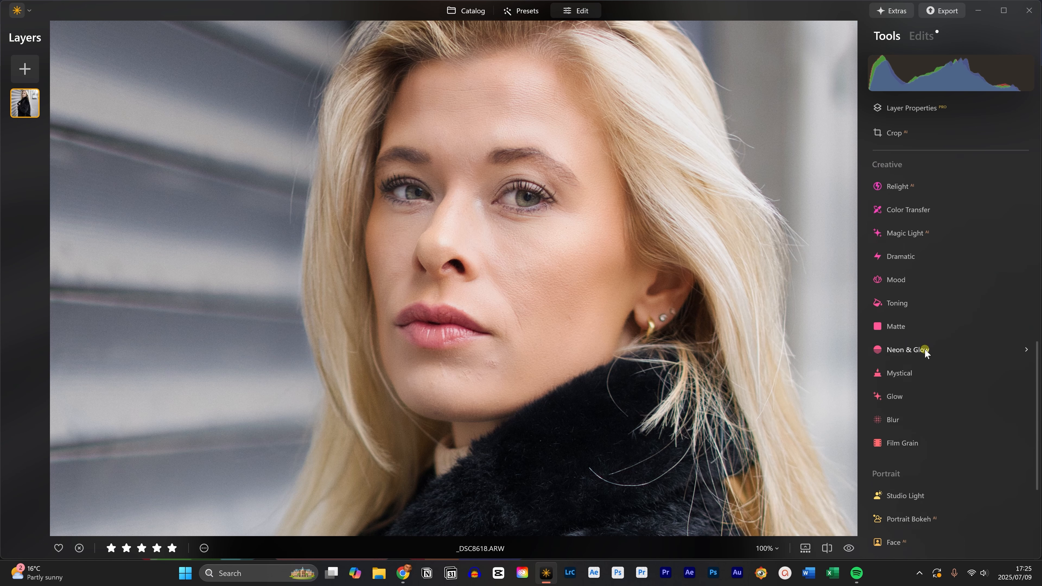
- Remove the two blemishes on the woman's chin below her lips using the Erase tool with a brush size of 30
scroll(925, 353, up, 10)
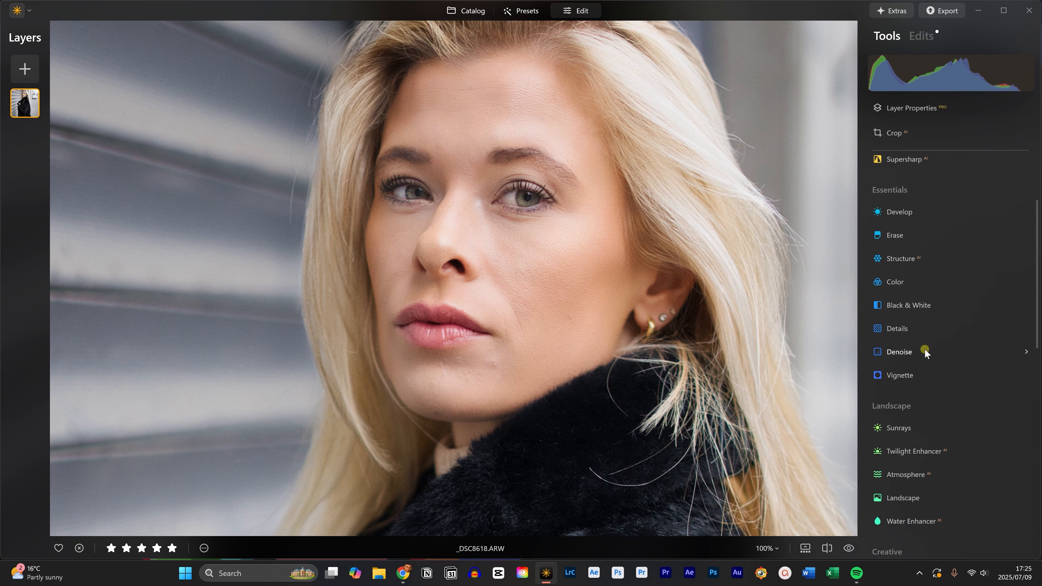
click(898, 242)
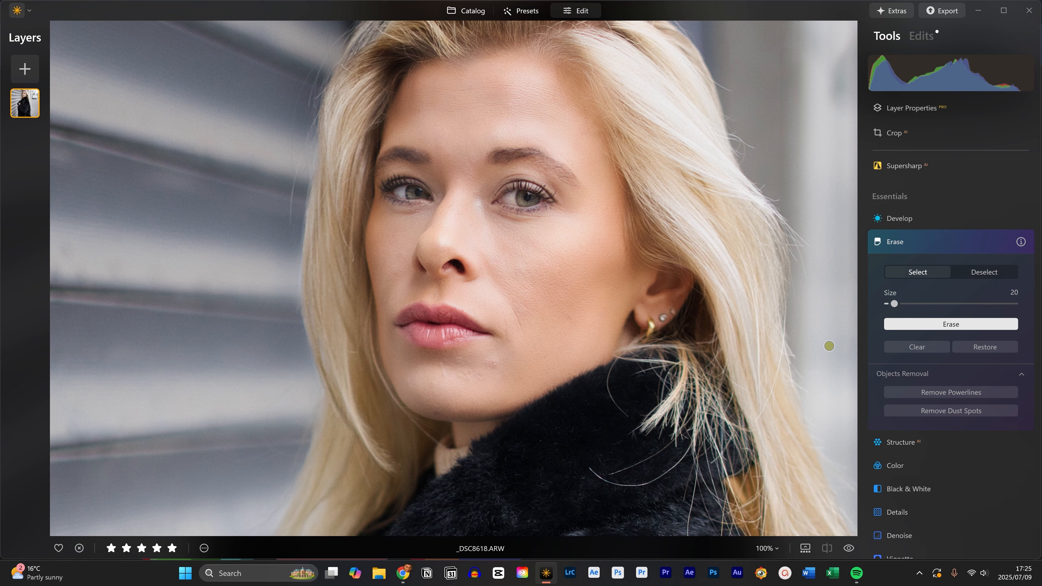
drag(894, 303, 901, 304)
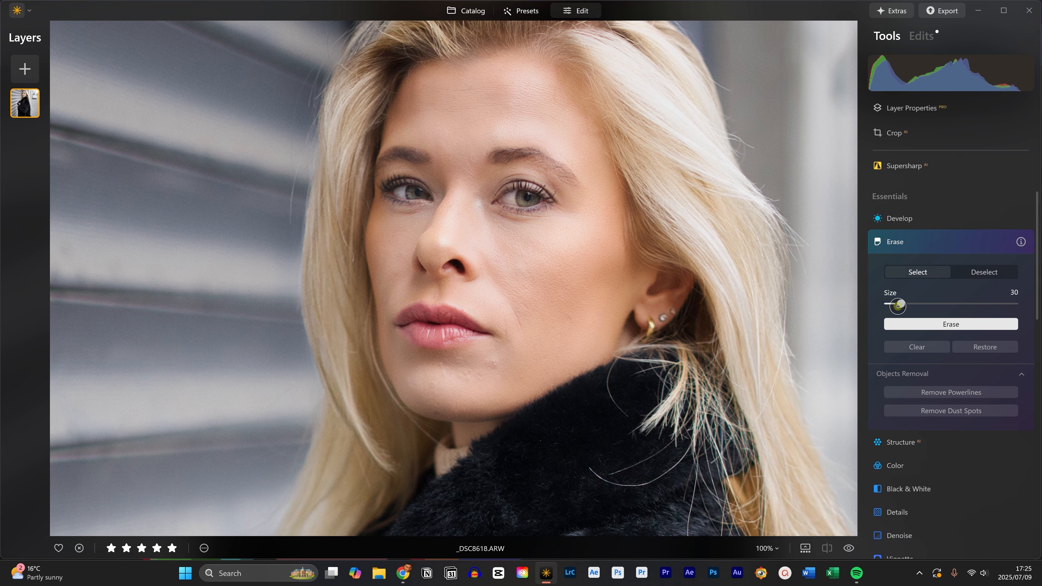
click(493, 365)
click(939, 324)
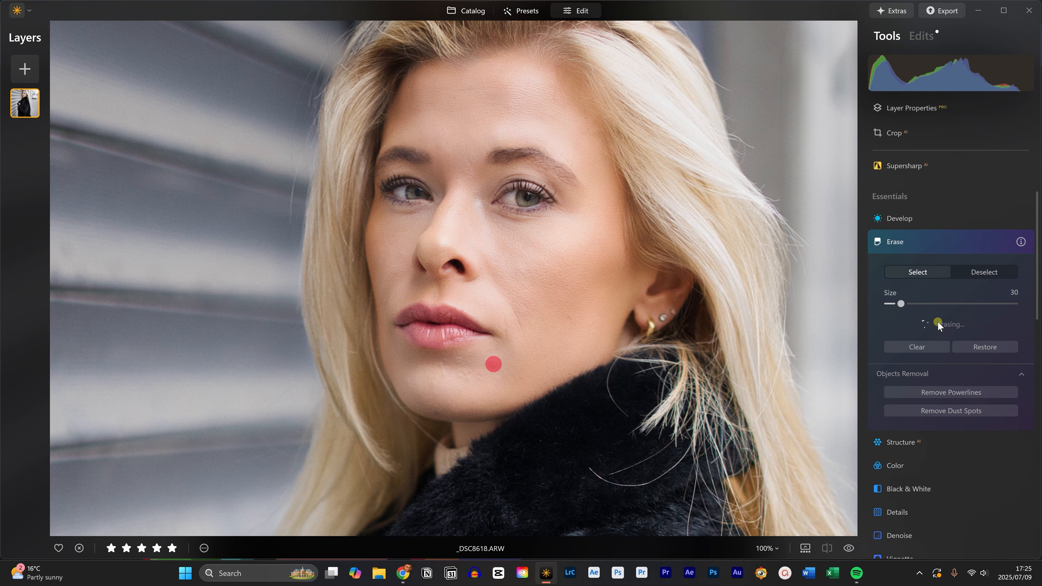
click(467, 373)
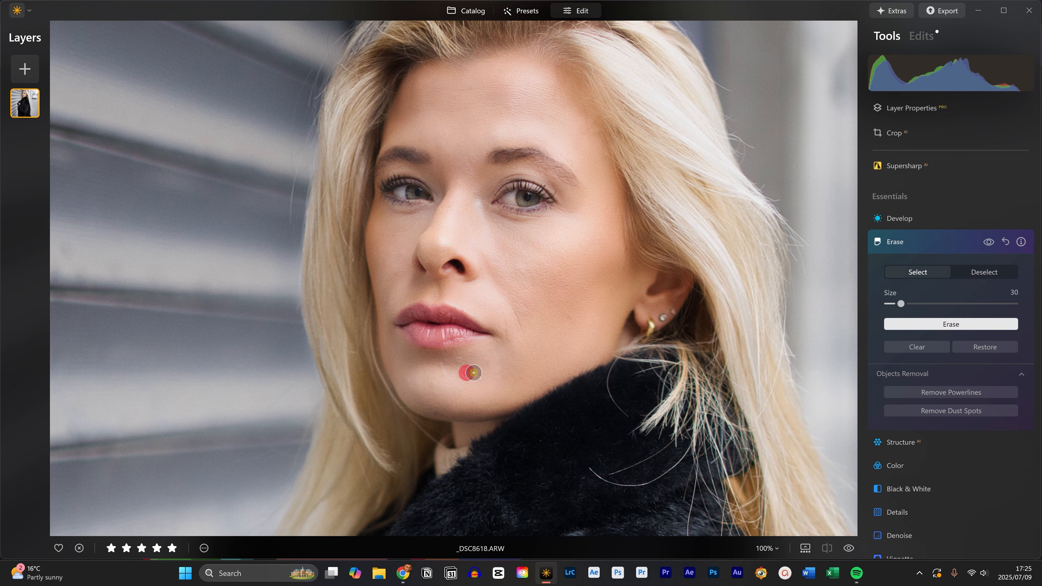
click(917, 324)
click(940, 243)
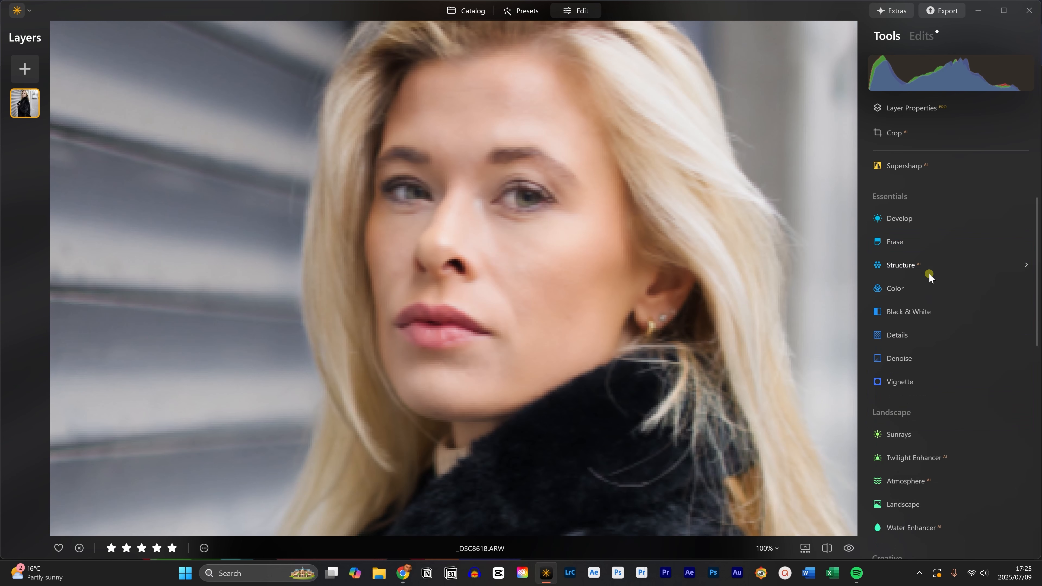
- Relight the whole portrait using the Relight tool with Brightness Near 11 and Brightness Far -35
scroll(916, 386, down, 6)
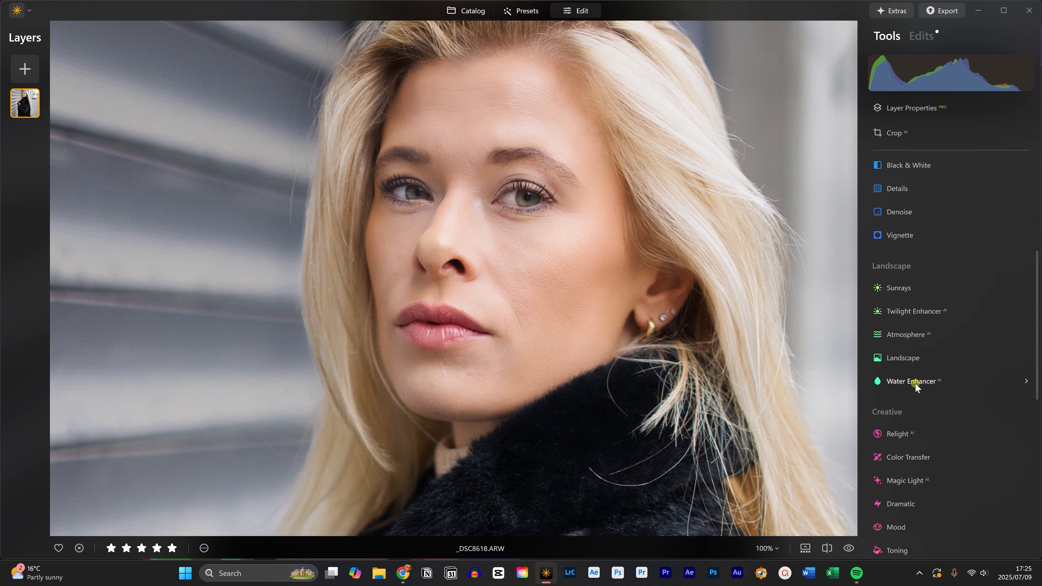
click(655, 278)
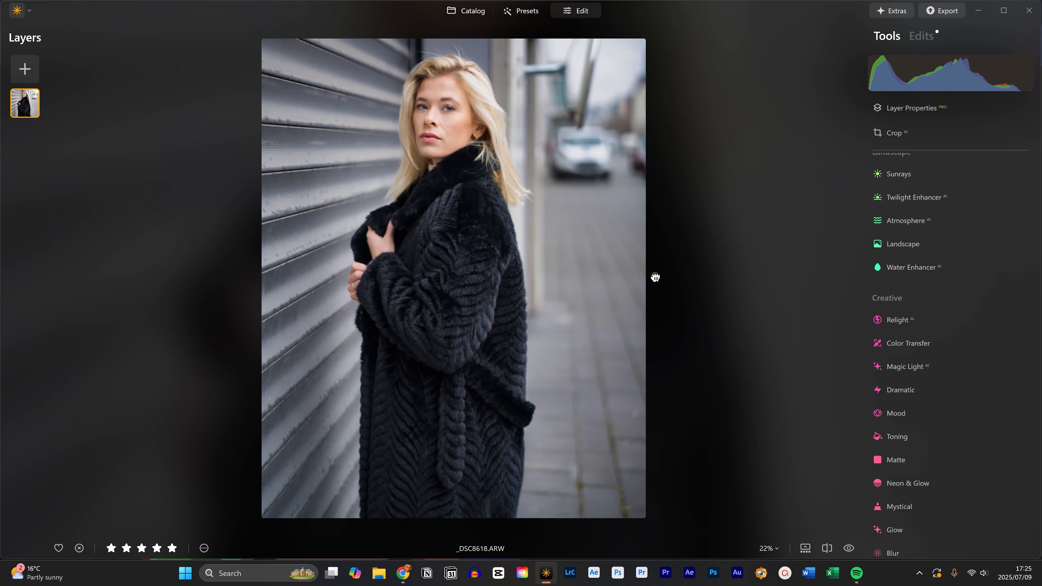
click(898, 321)
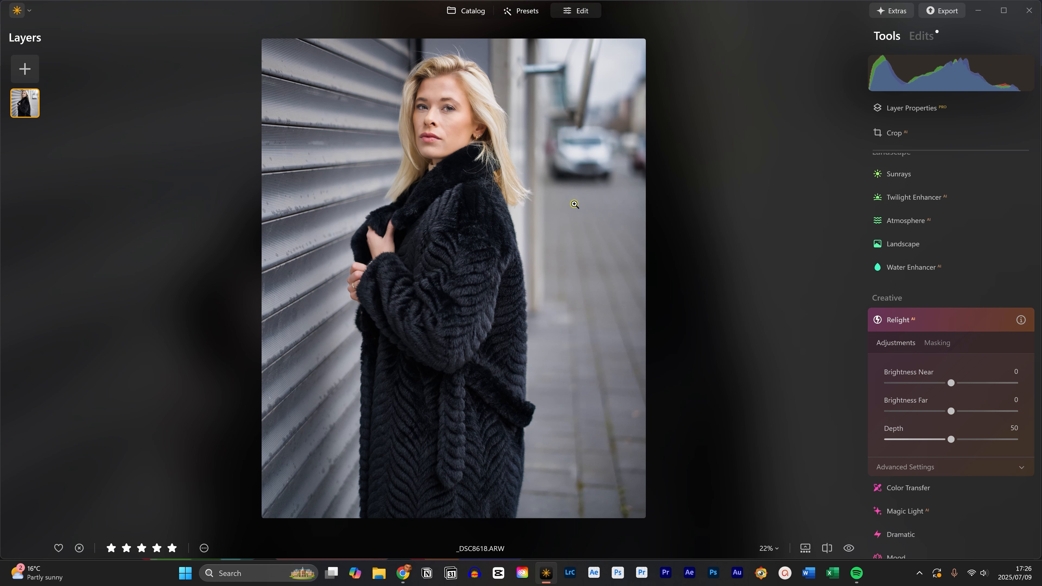
click(942, 386)
drag(950, 385, 930, 413)
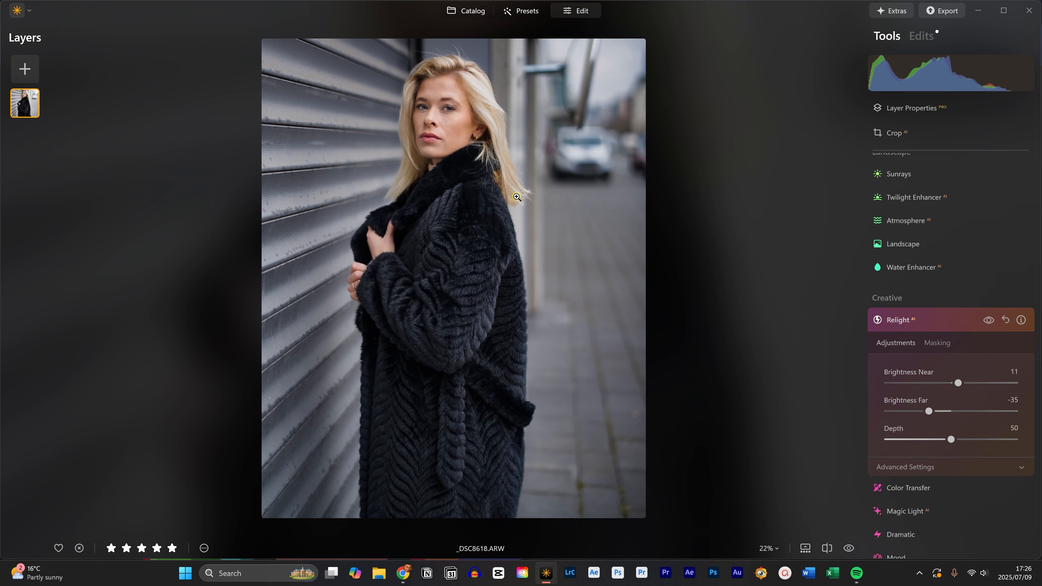
- Set the Relight Depth to 65 and compare the relighting before and after
mouse_move(952, 440)
mouse_down()
mouse_move(905, 440)
mouse_move(991, 441)
mouse_move(908, 441)
mouse_move(971, 441)
mouse_up()
click(988, 320)
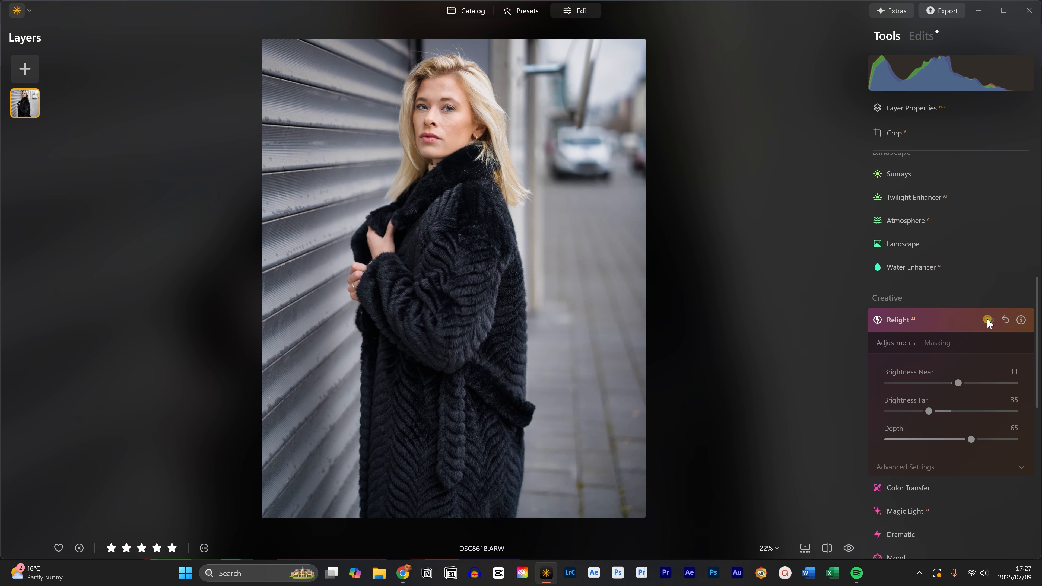
click(988, 320)
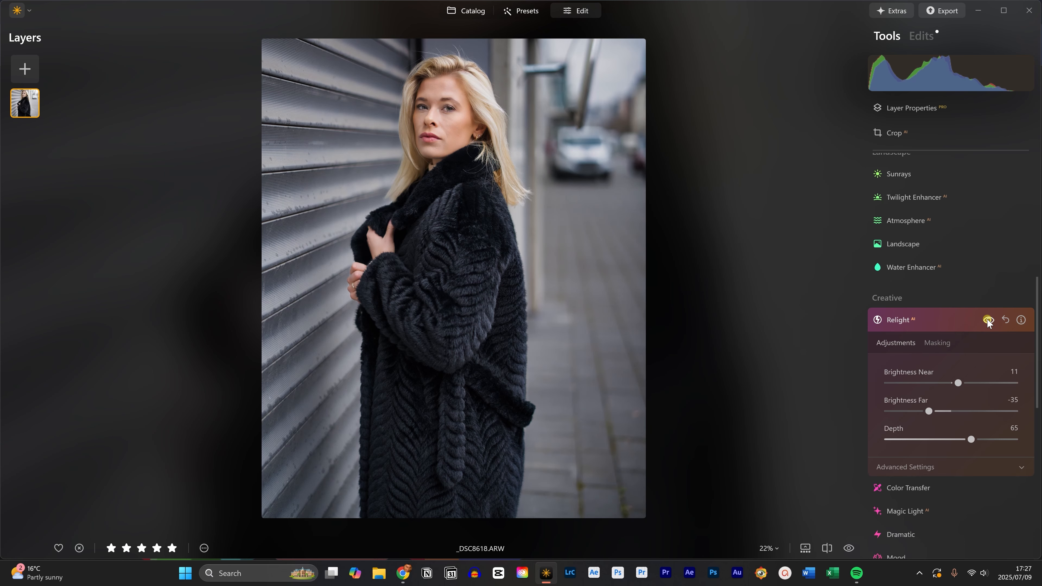
click(937, 319)
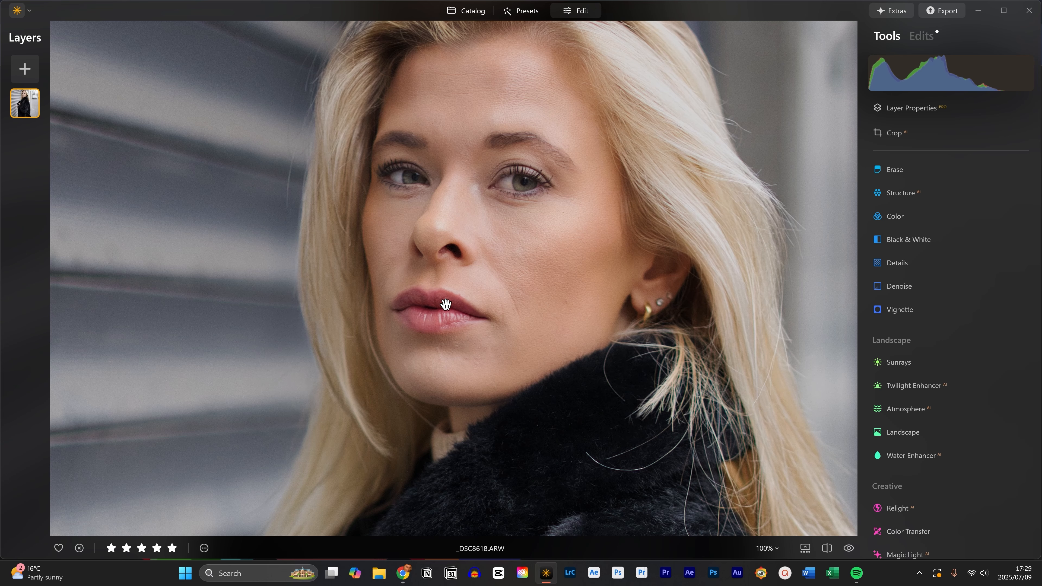
- Enhance the woman's lips with the Face tool's Lips Saturation at 59, Lips Redness at 39 and Lips Darkening at 25
scroll(1005, 350, down, 8)
scroll(1005, 350, down, 5)
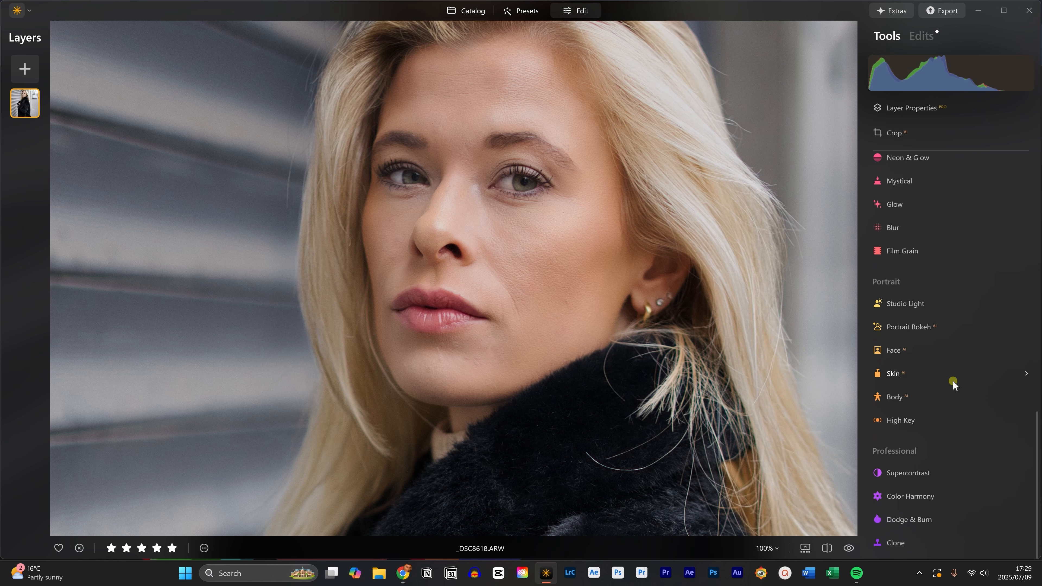
click(905, 351)
scroll(942, 397, down, 5)
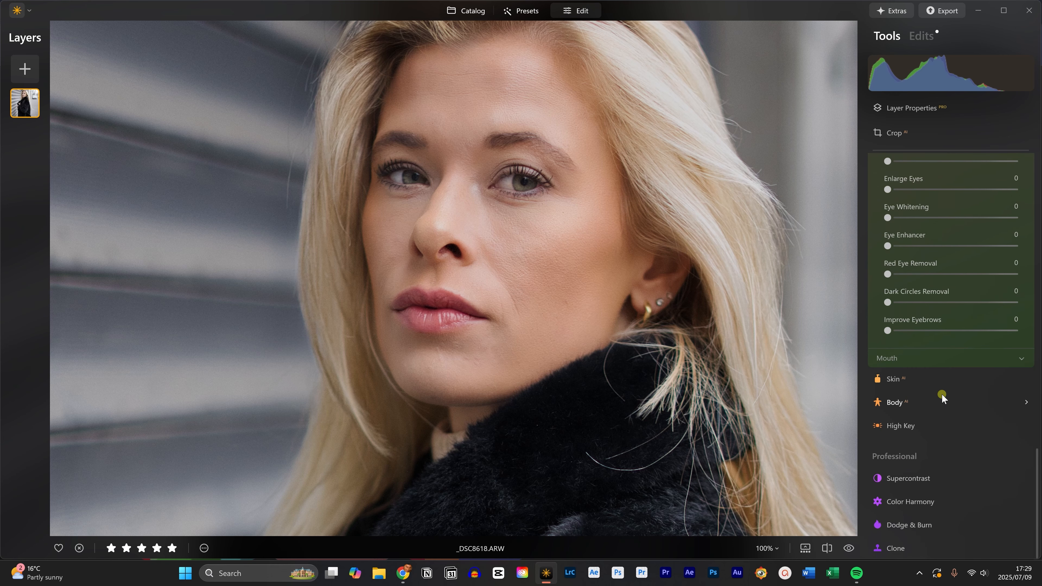
click(918, 353)
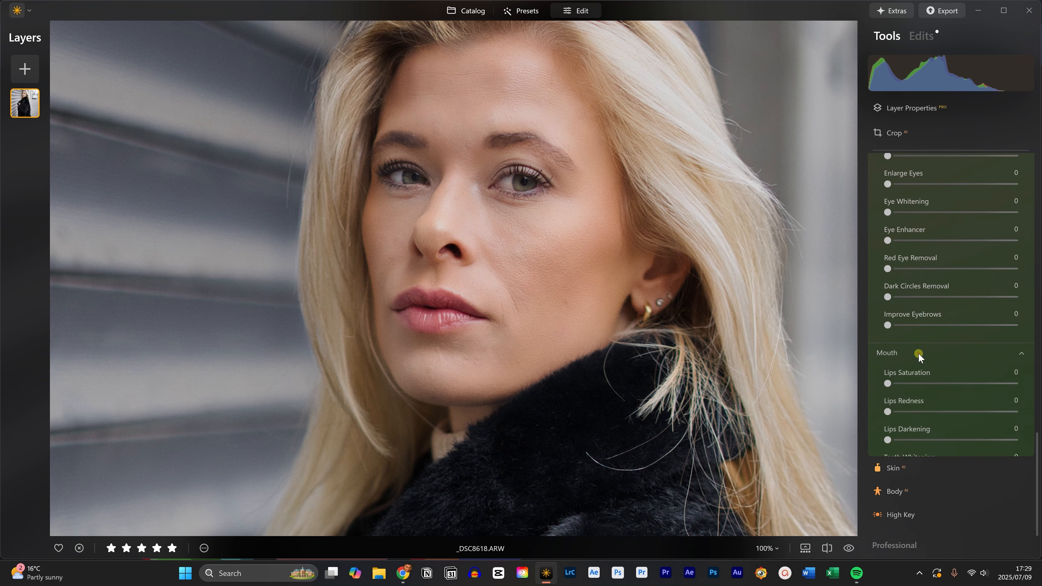
drag(929, 382, 963, 384)
drag(909, 412, 920, 440)
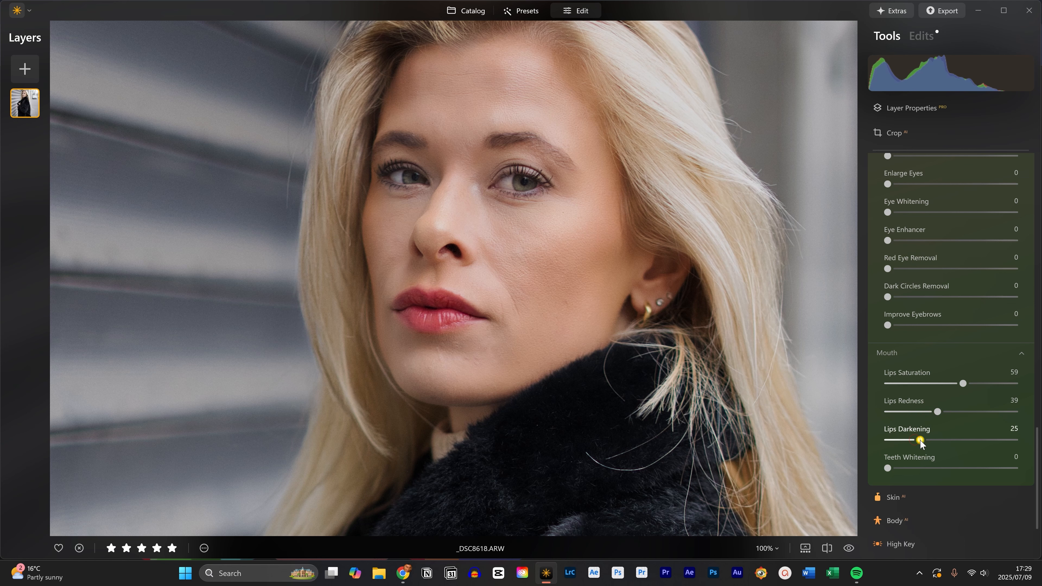
- Compare the lip retouch before and after, and examine the full portrait's edits in a split before/after comparison
scroll(949, 351, up, 8)
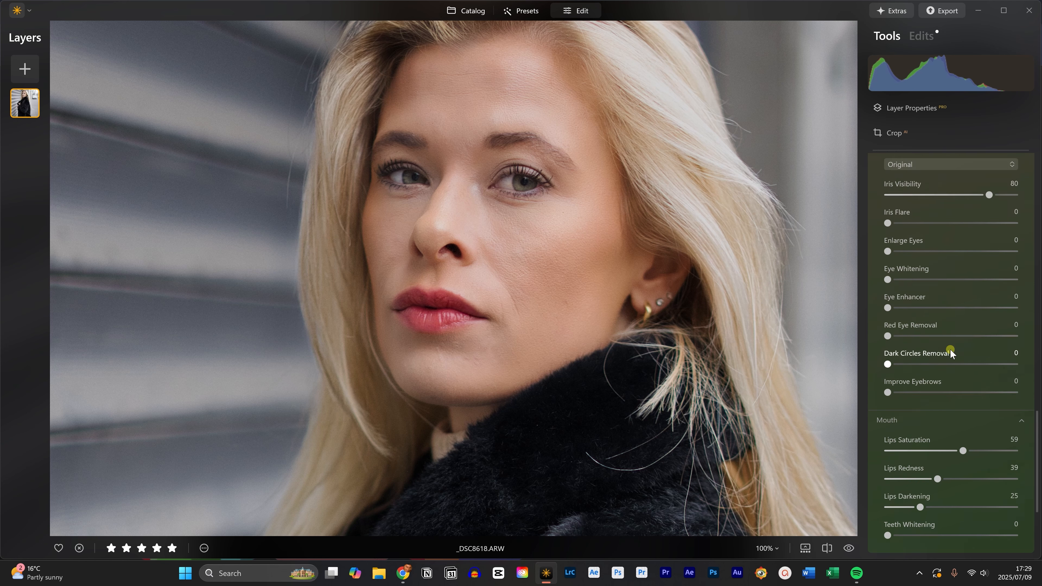
click(988, 285)
click(989, 284)
click(989, 285)
click(988, 285)
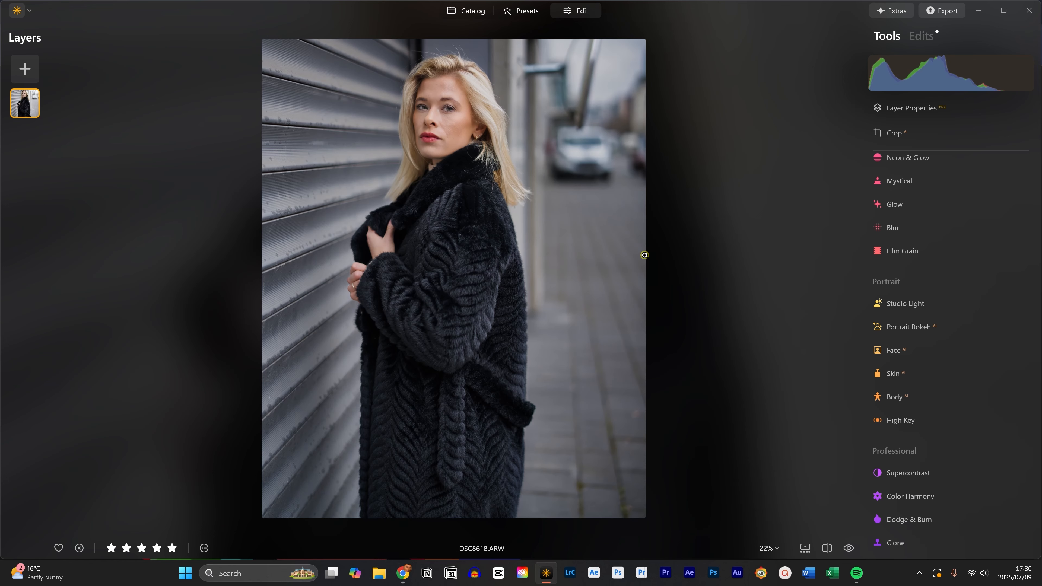
key(backslash)
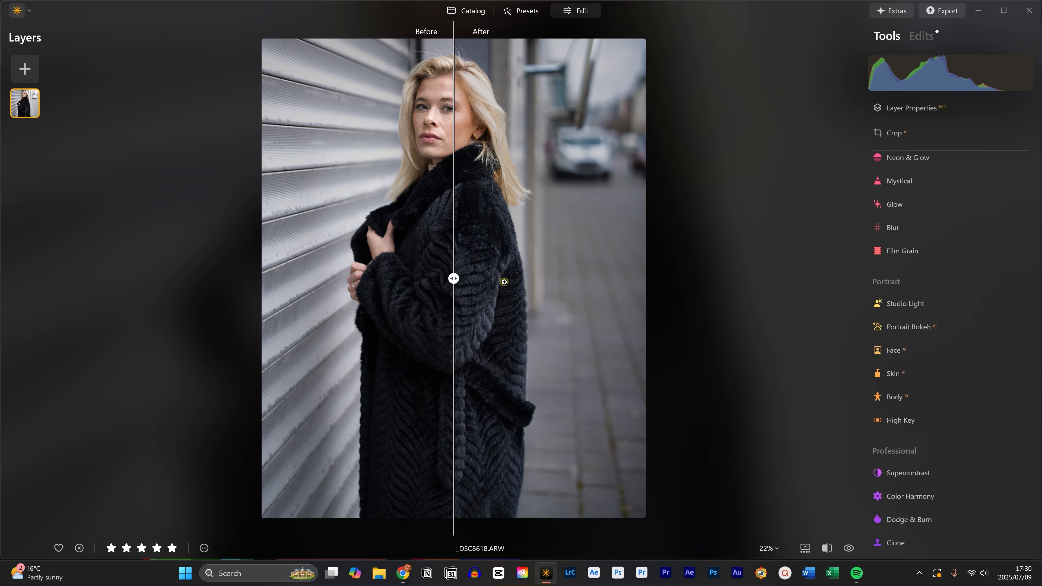
drag(454, 278, 318, 306)
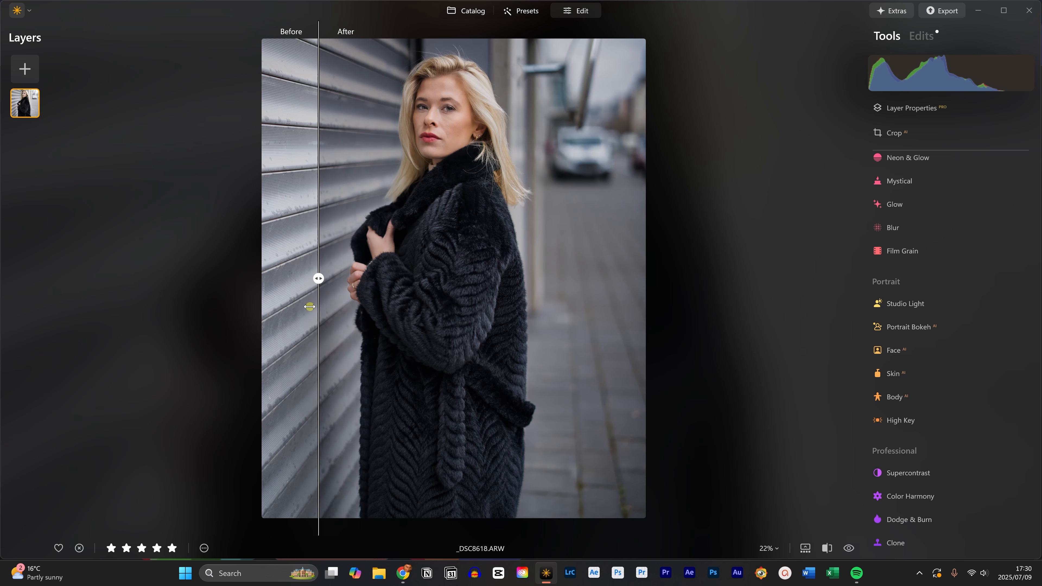
key(backslash)
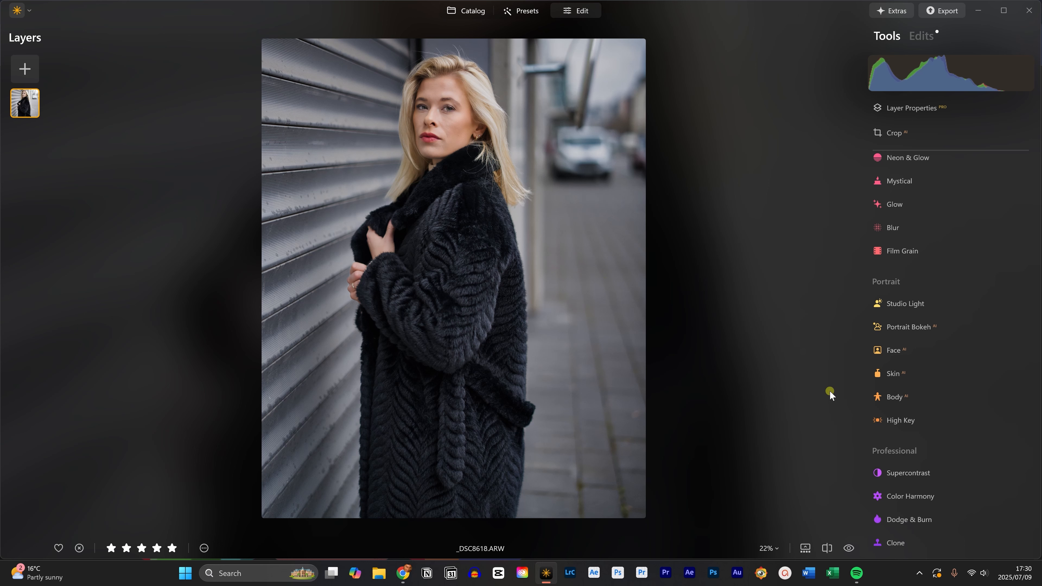
- Read the High Key tool's description and apply High Key to the portrait with an Amount of 29
click(894, 418)
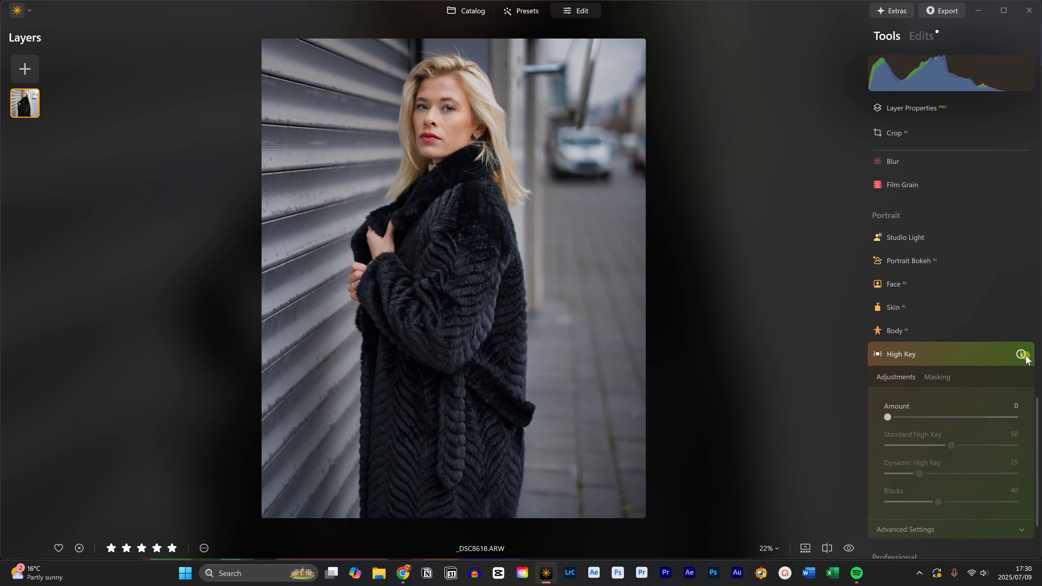
mouse_move(1023, 355)
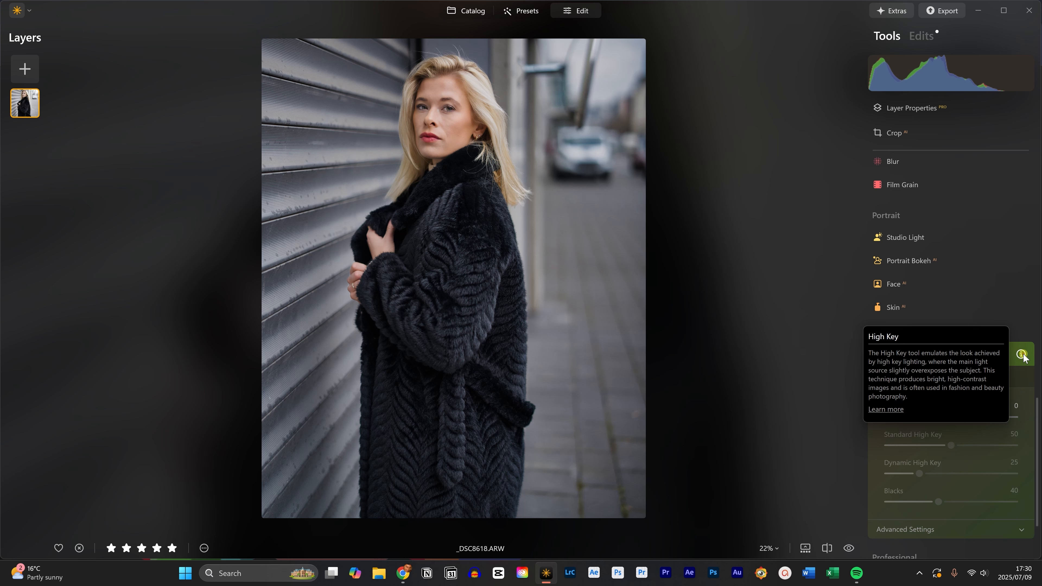
drag(886, 417, 926, 420)
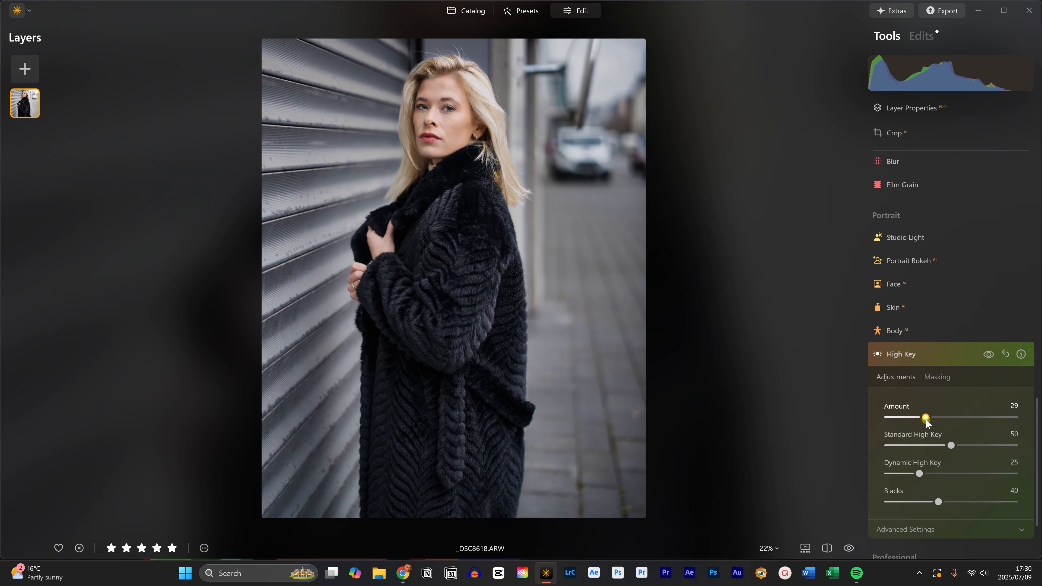